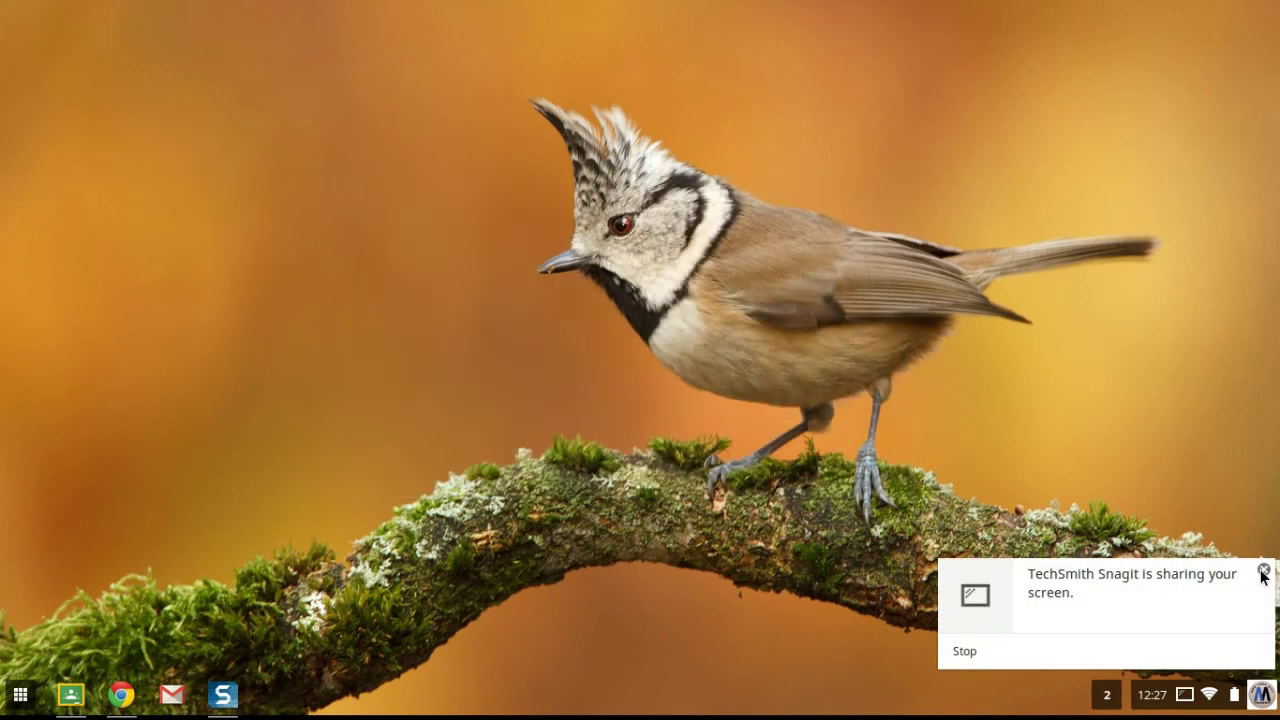
# Step: Dismiss the 'TechSmith Snagit is sharing your screen' notification
pyautogui.click(1263, 571)
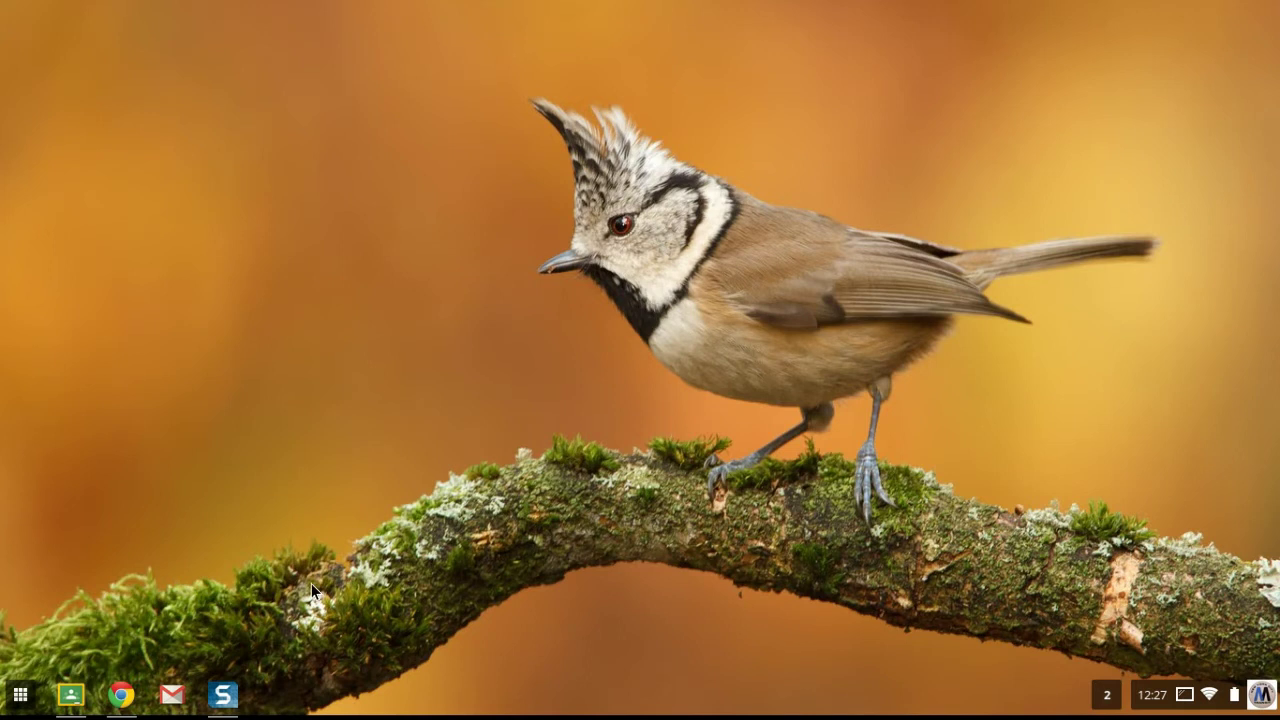
# Step: Open the Snagit gallery of recordings and show the system status panel by the clock
pyautogui.click(222, 700)
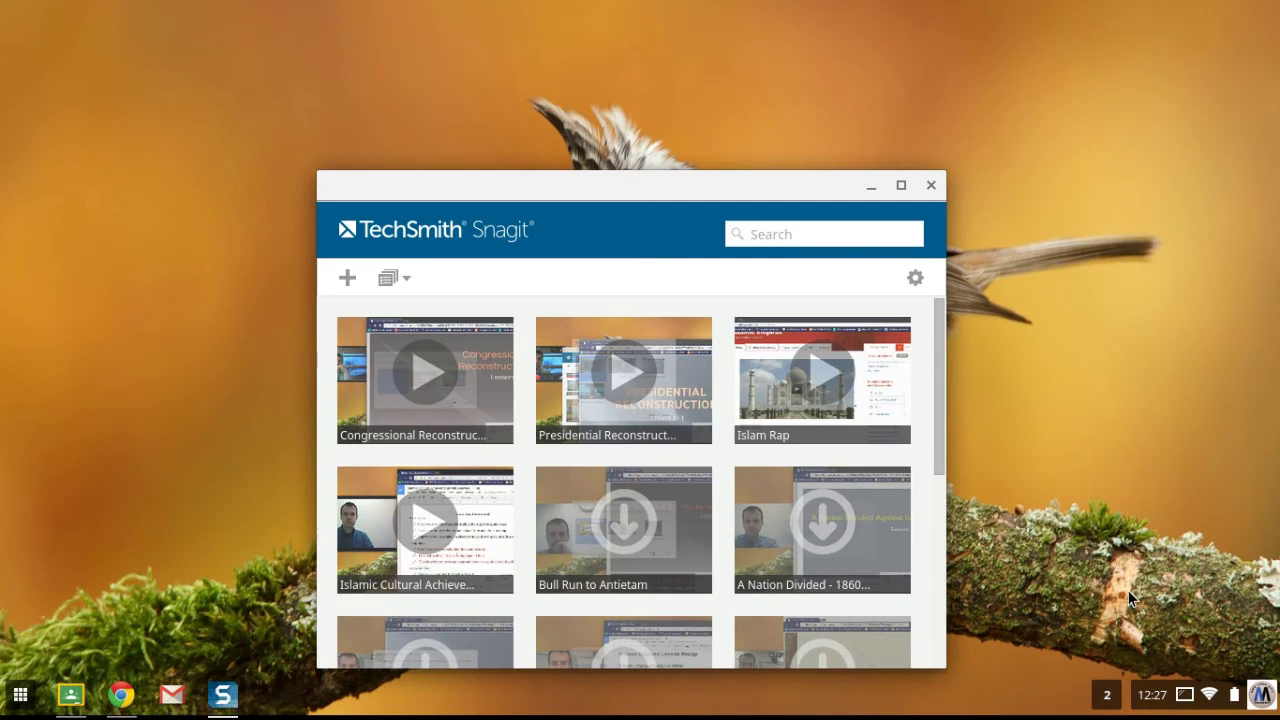
pyautogui.click(1184, 699)
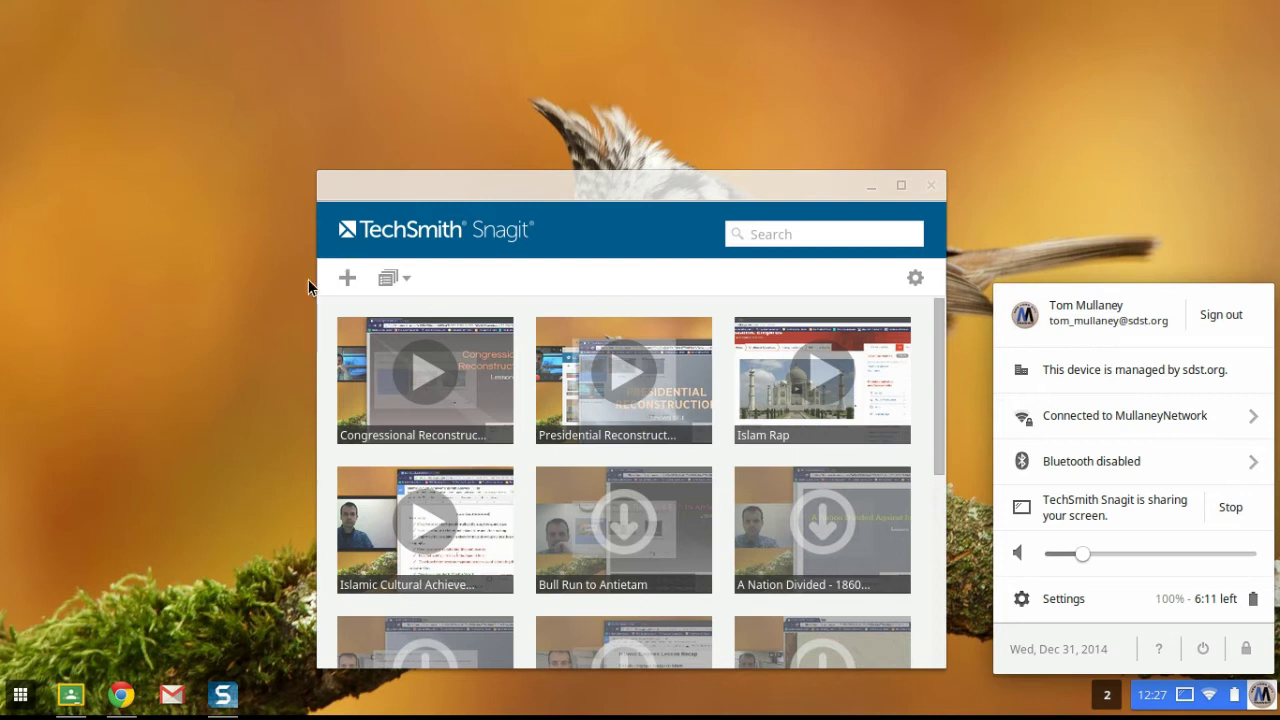
# Step: Launch the Camera app from the second page of the app launcher
pyautogui.click(21, 695)
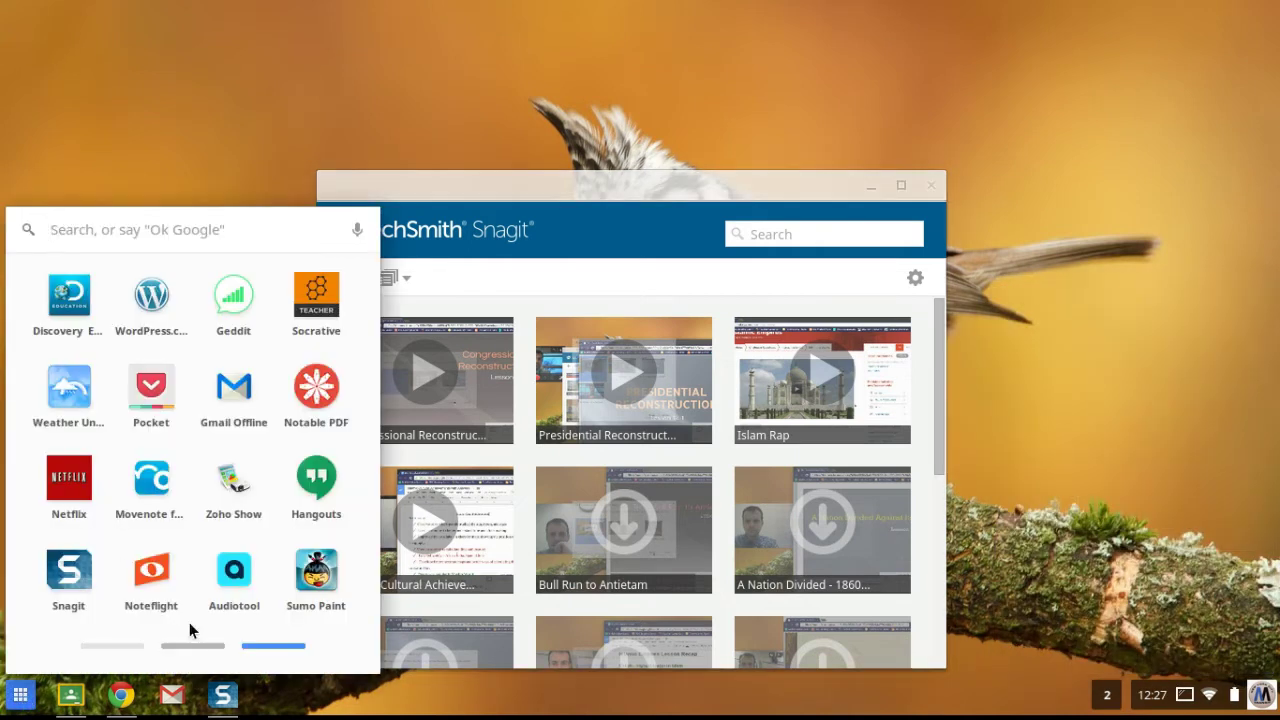
pyautogui.click(212, 647)
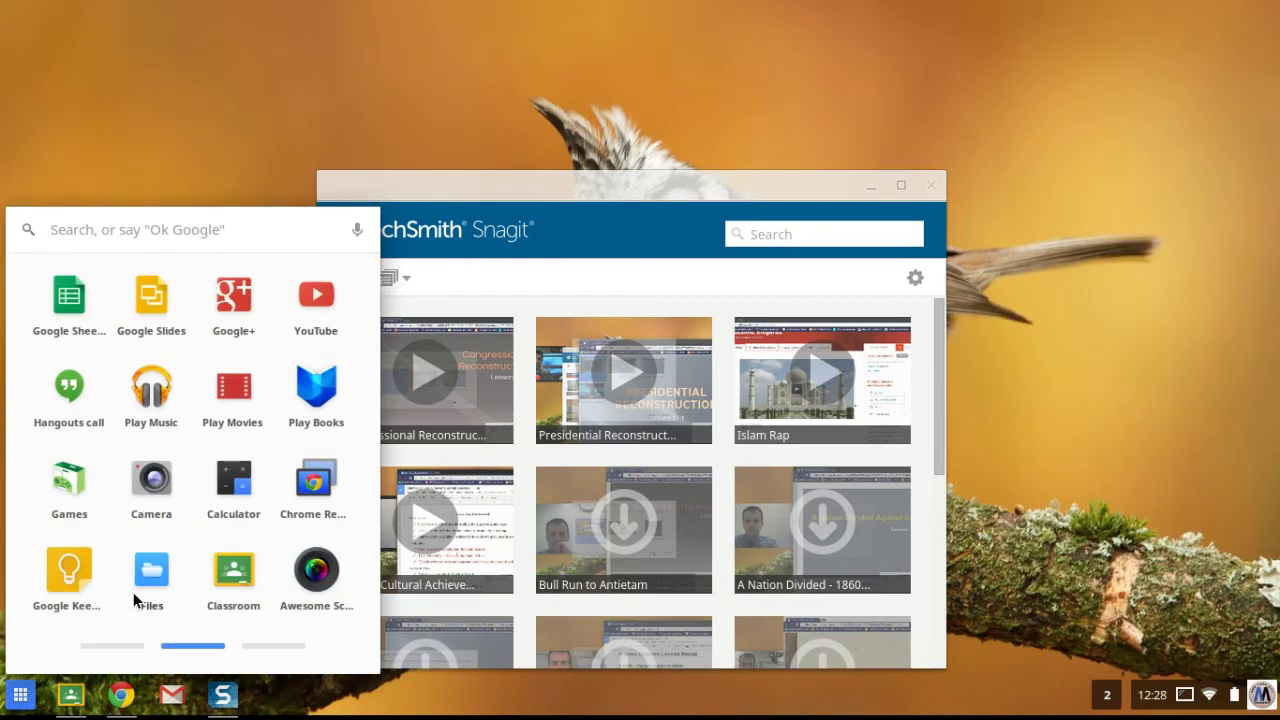
pyautogui.click(151, 480)
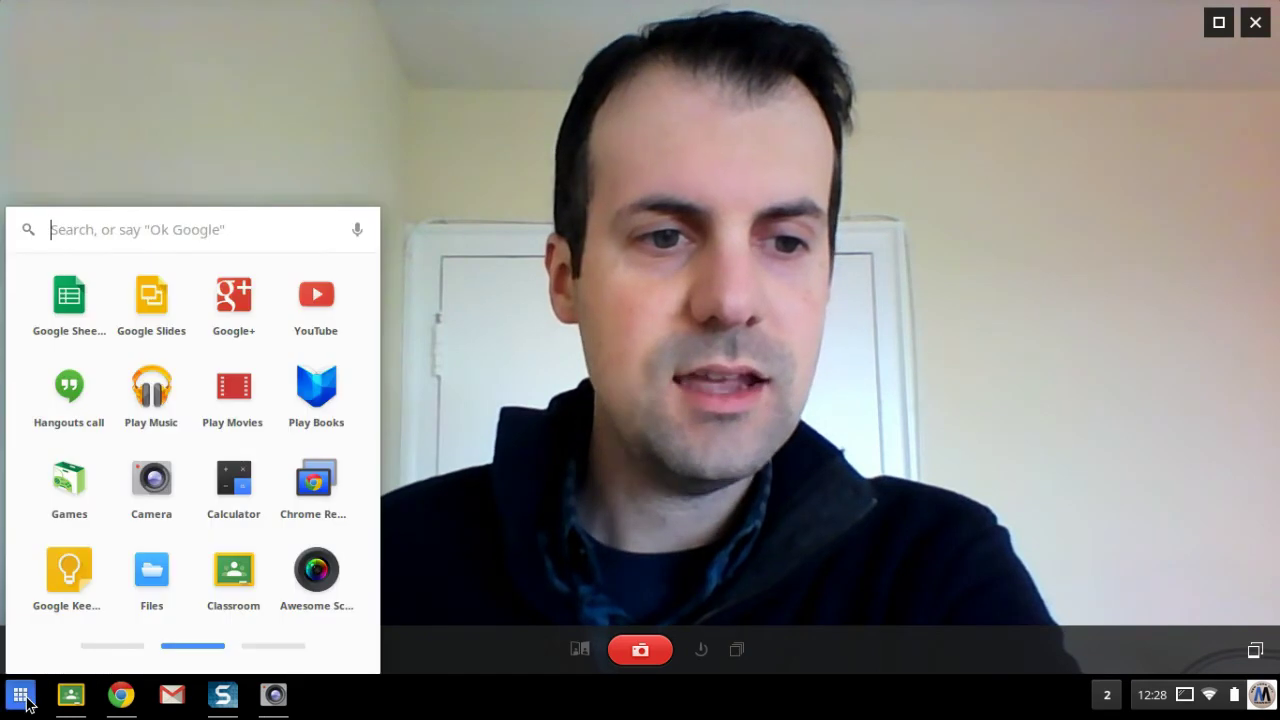
# Step: Open the Chrome Web Store and narrow the Camera window so both sit side by side
pyautogui.click(118, 646)
pyautogui.click(151, 300)
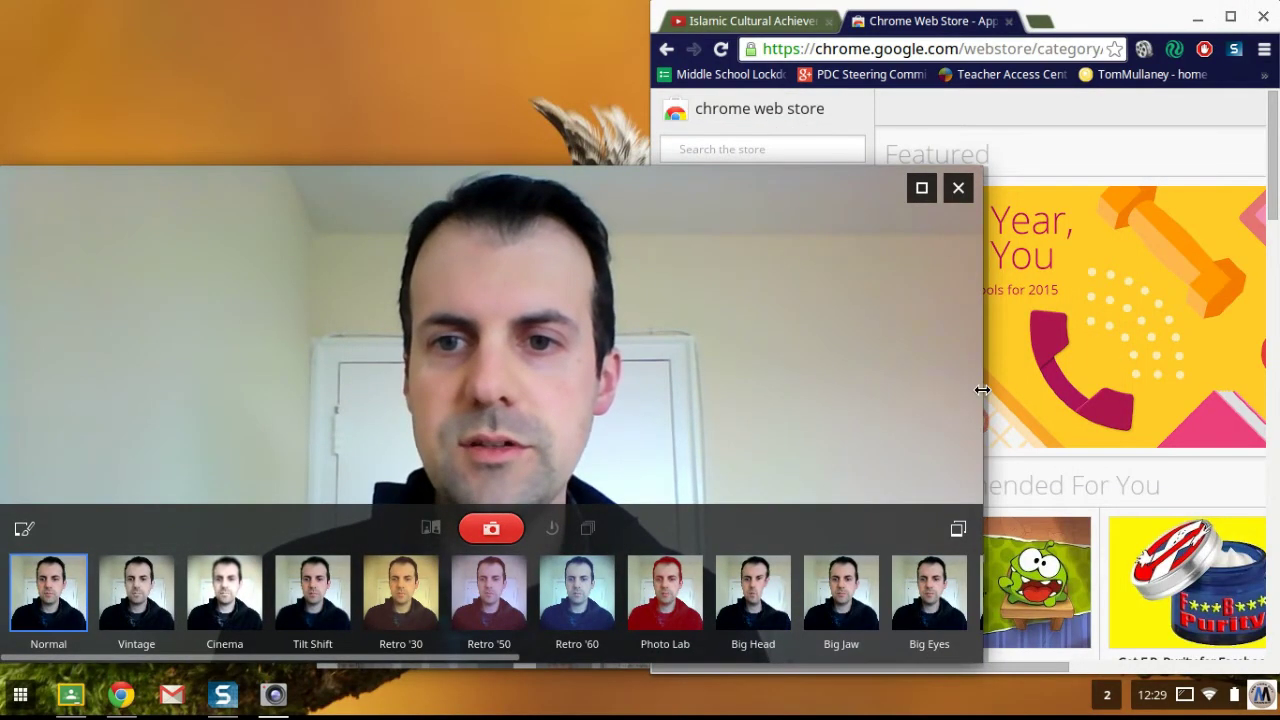
pyautogui.moveTo(981, 391); pyautogui.dragTo(627, 366)
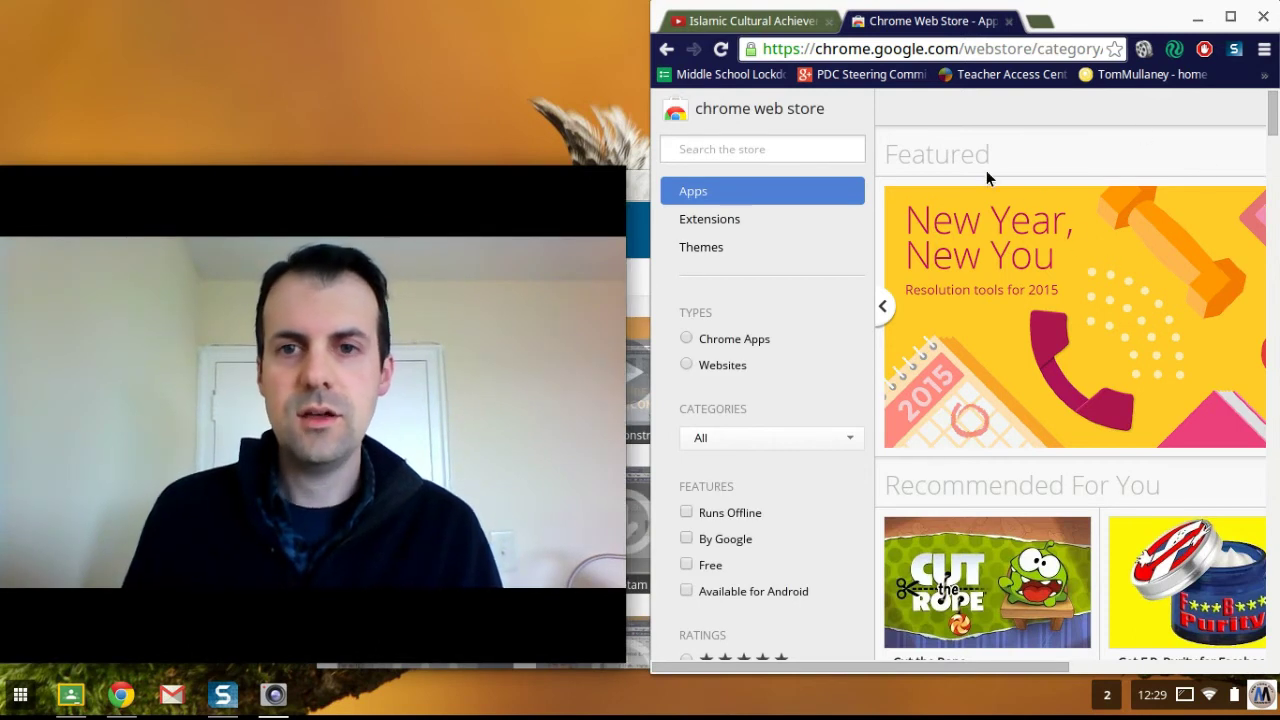
# Step: Search the Chrome Web Store for 'snagit' and maximize the Chrome window
pyautogui.click(777, 149)
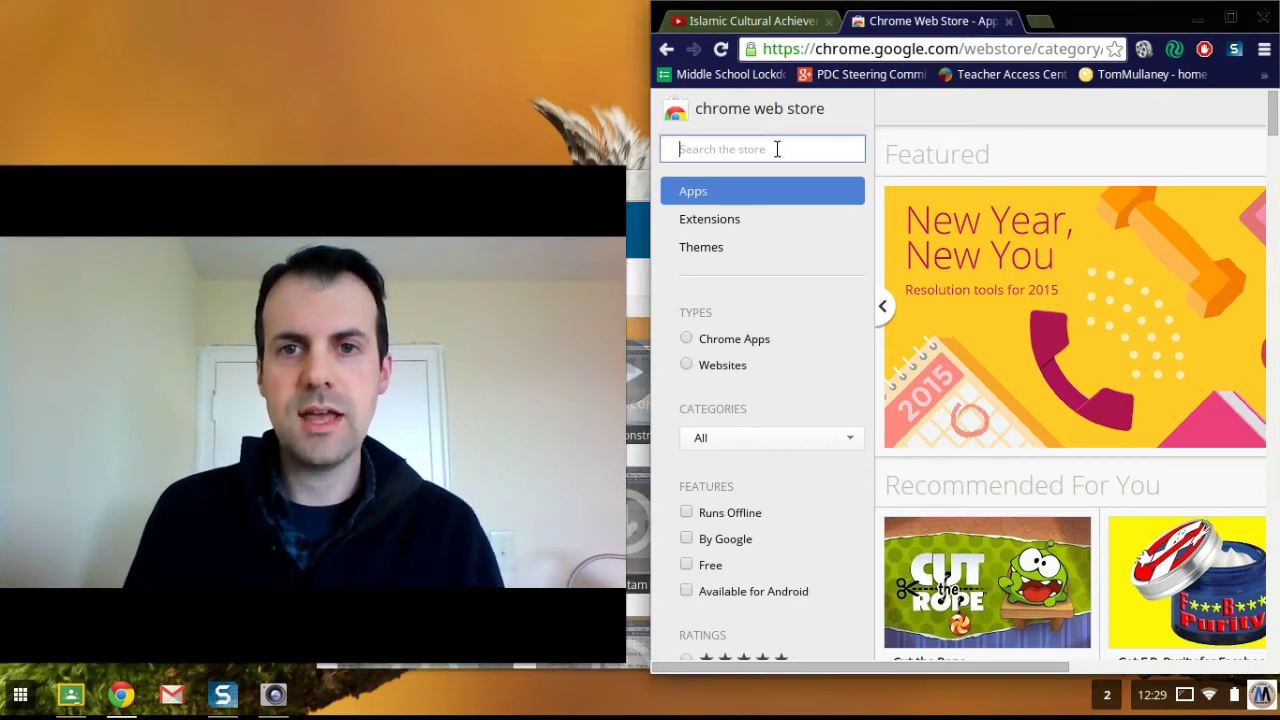
pyautogui.write('sna')
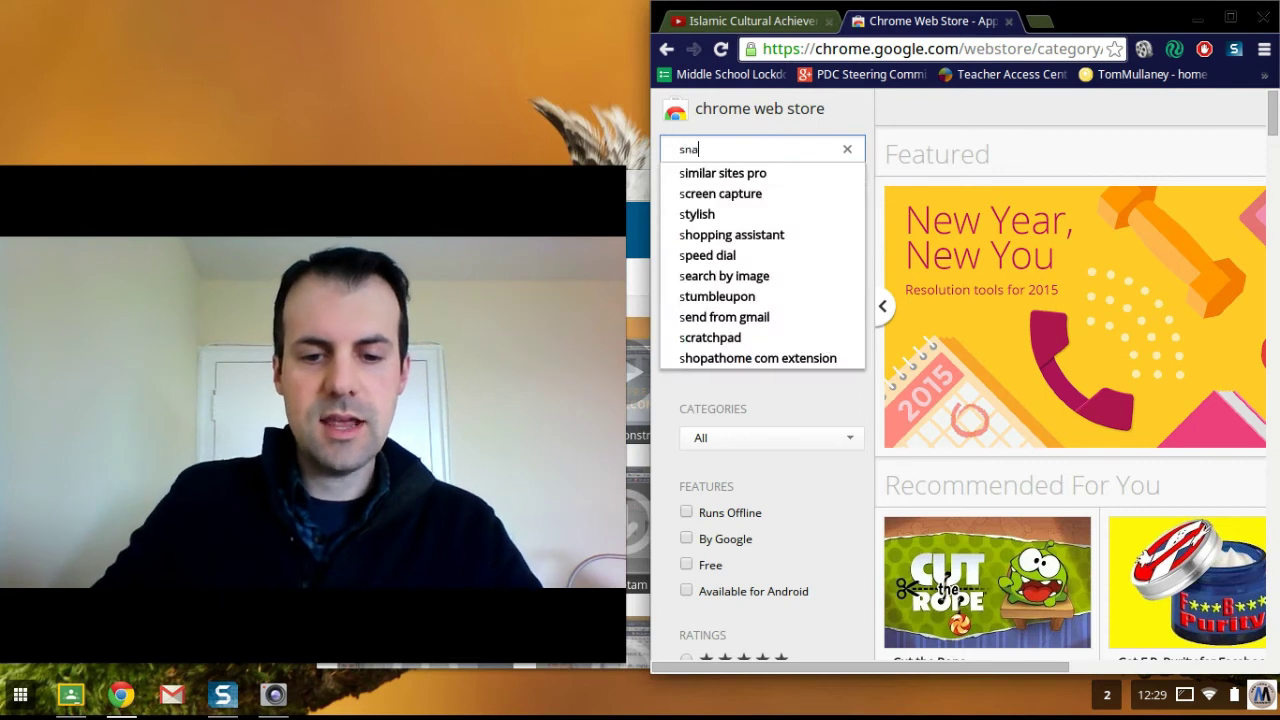
pyautogui.write('git')
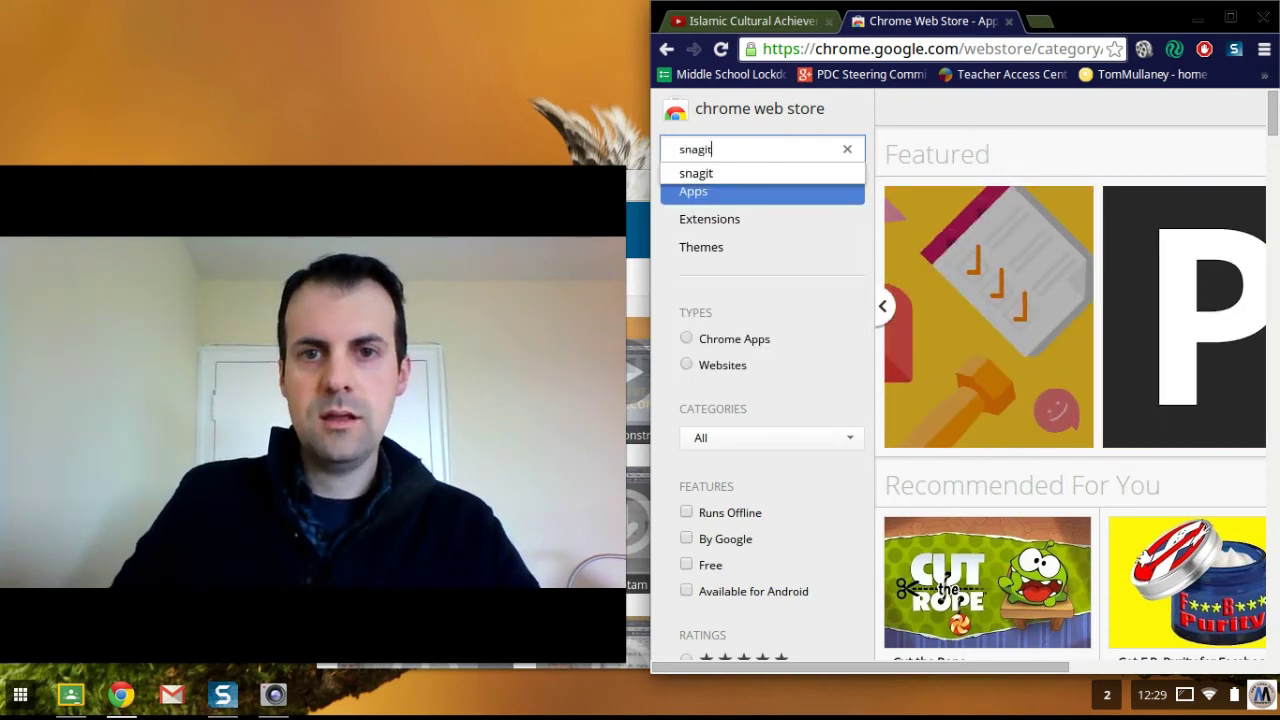
pyautogui.press('Return')
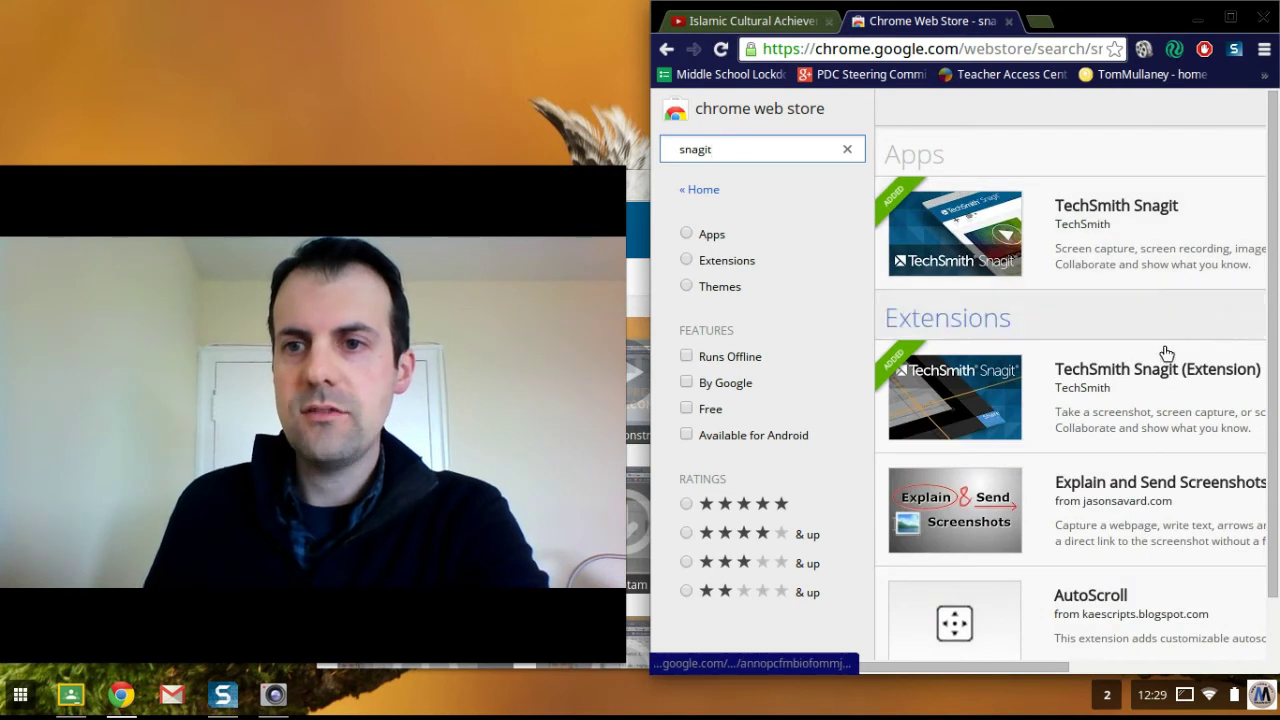
pyautogui.click(1231, 18)
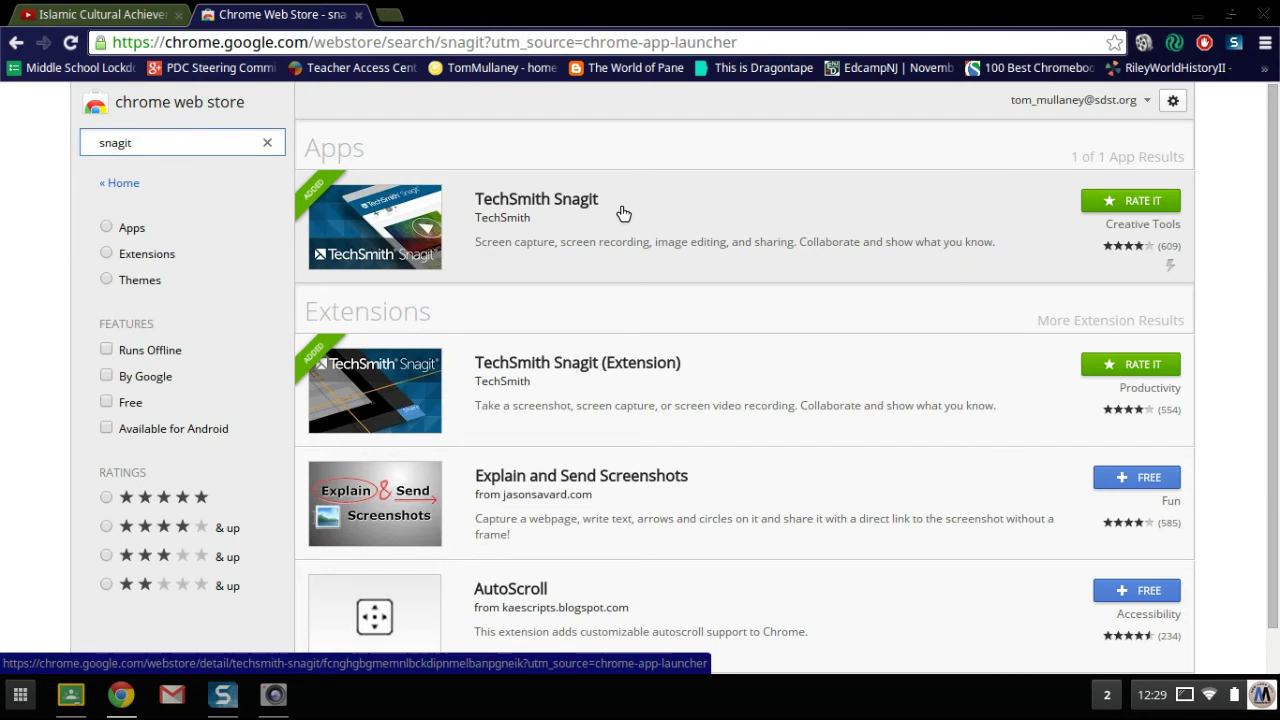
pyautogui.click(20, 697)
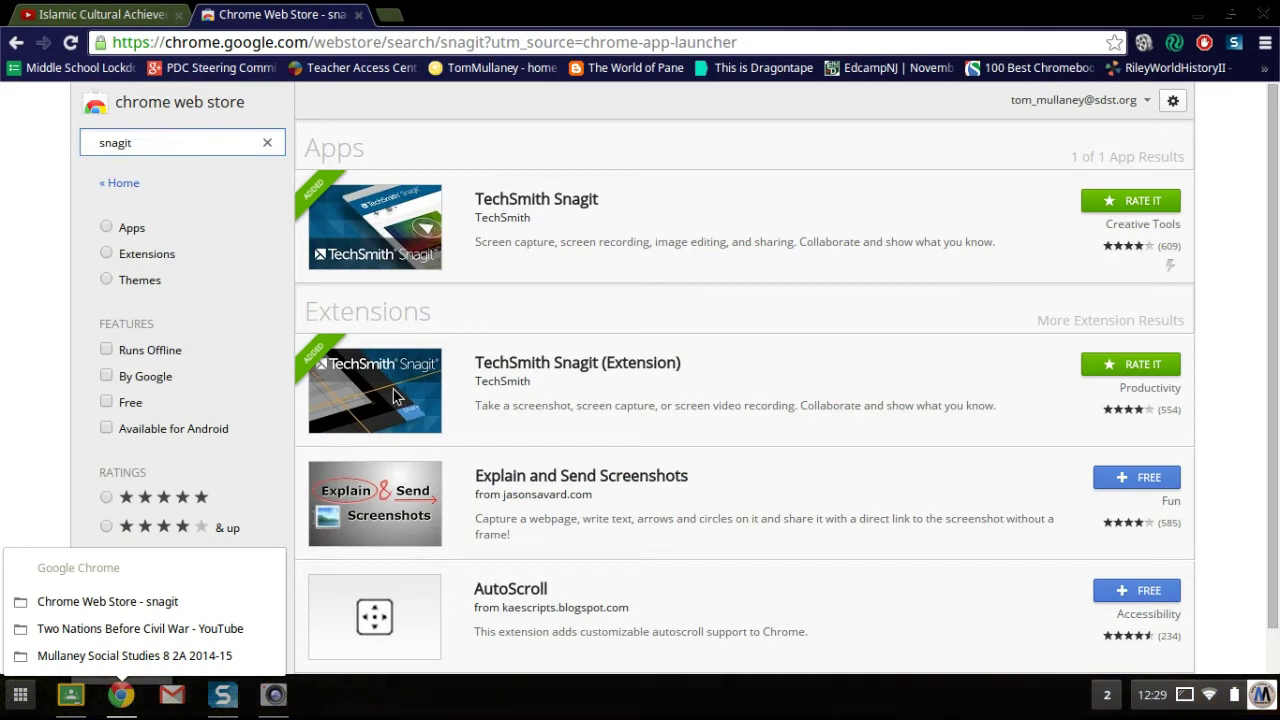
# Step: Switch to the Islamic Cultural Achievements video tab and restore Chrome to a smaller window
pyautogui.click(139, 14)
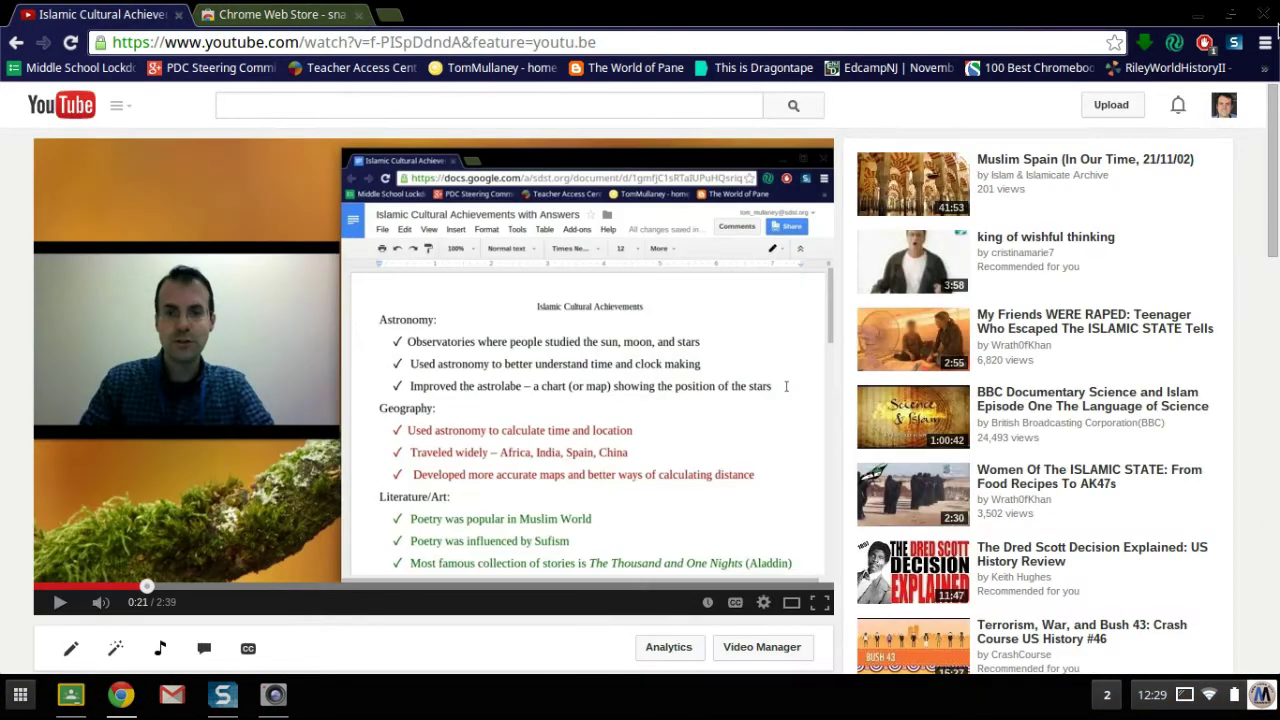
pyautogui.click(1236, 22)
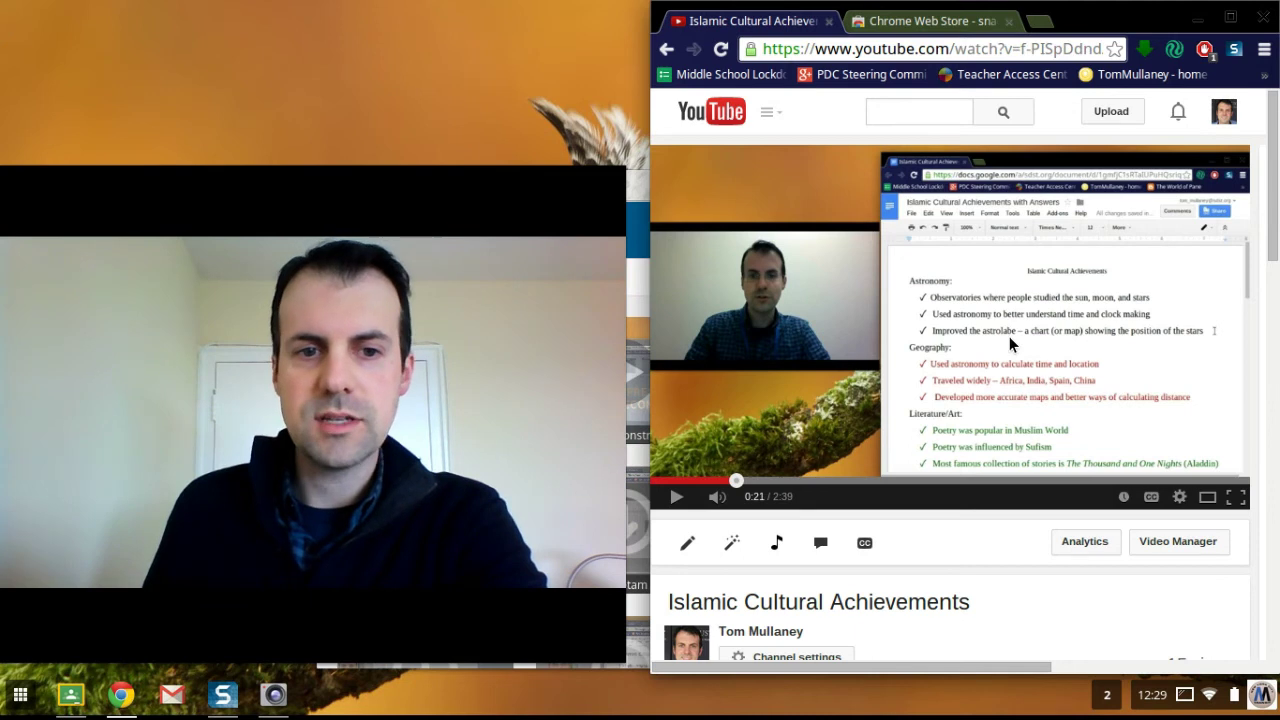
# Step: Bring the video window forward, mute it, skip to the Uncle Tom's Cabin slide, and pause
pyautogui.moveTo(136, 692)
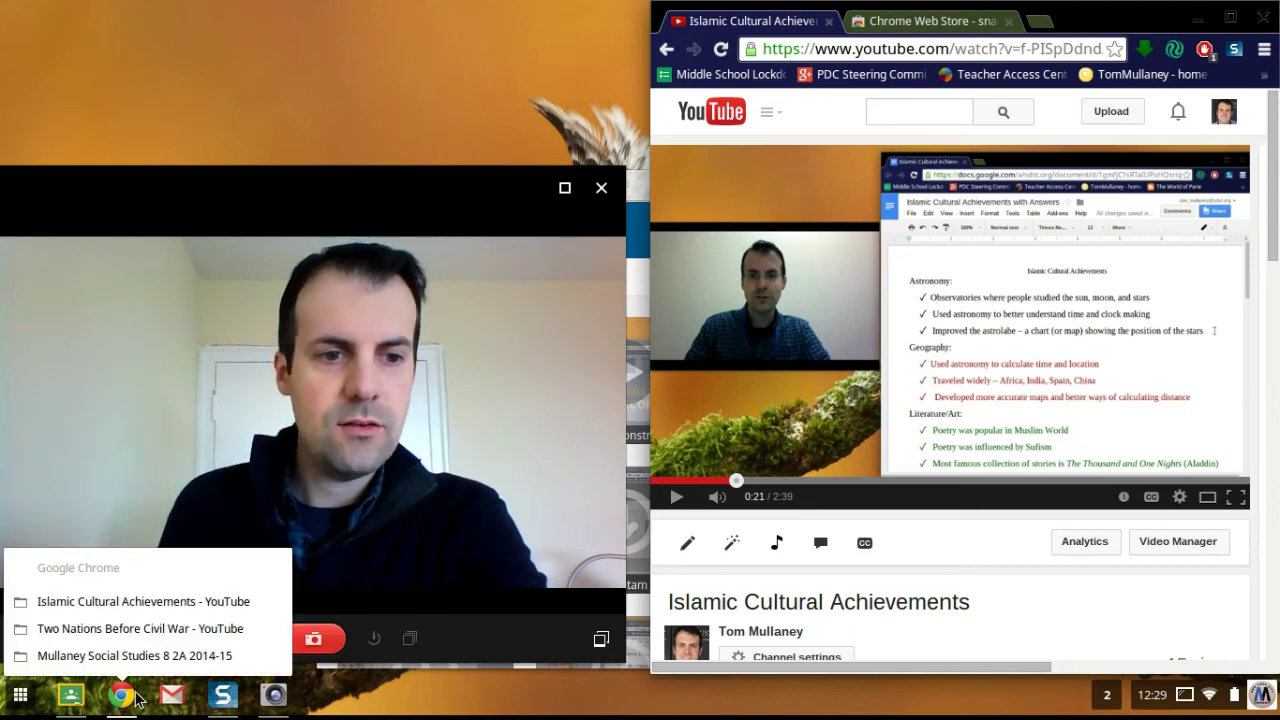
pyautogui.click(160, 628)
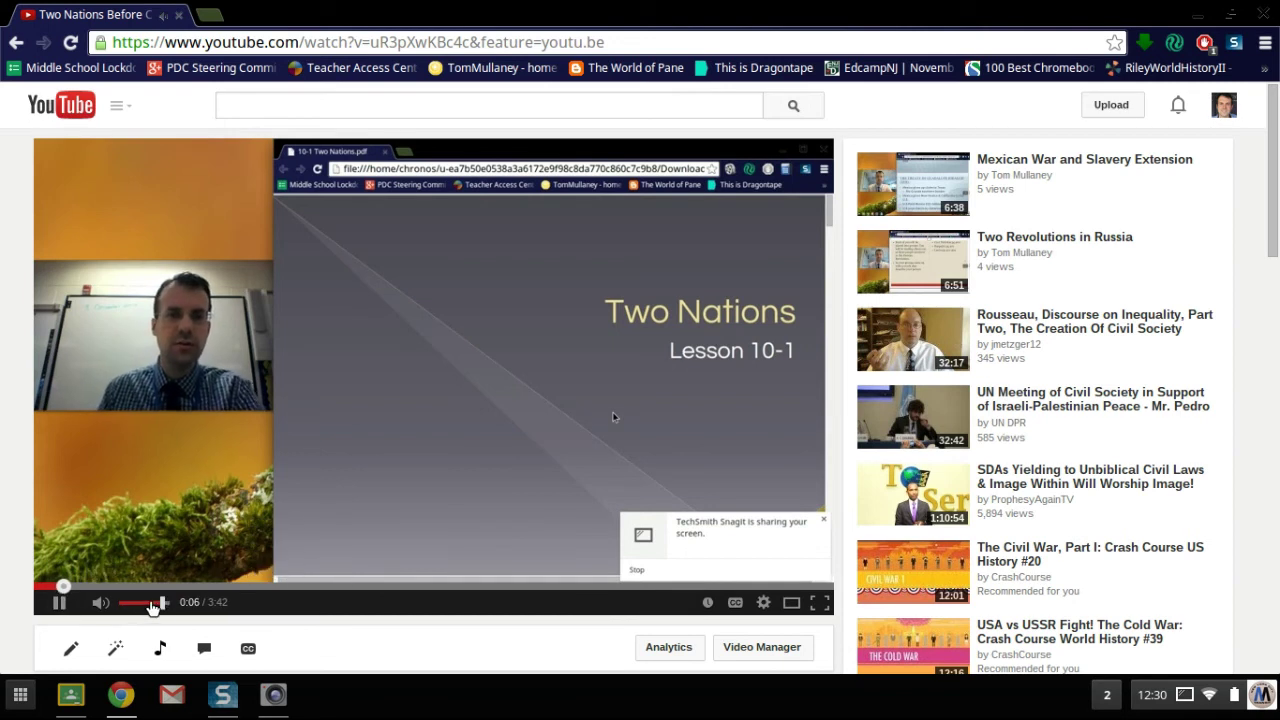
pyautogui.click(99, 603)
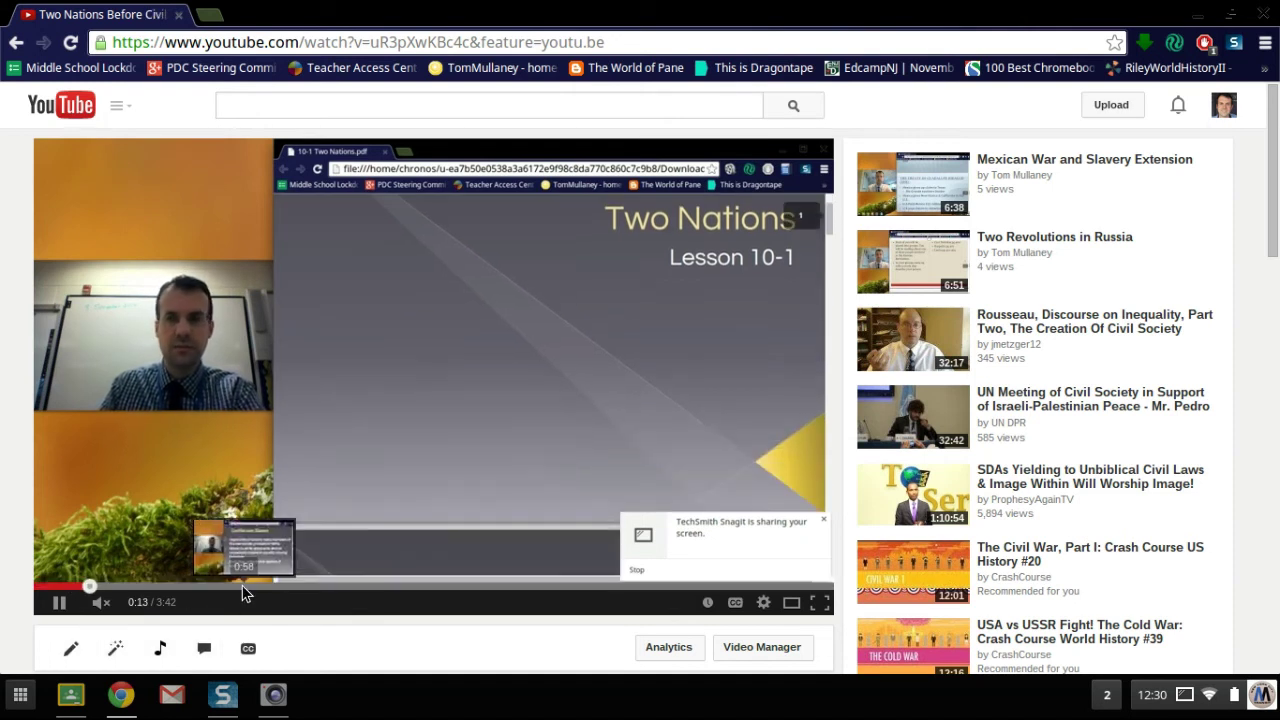
pyautogui.click(247, 588)
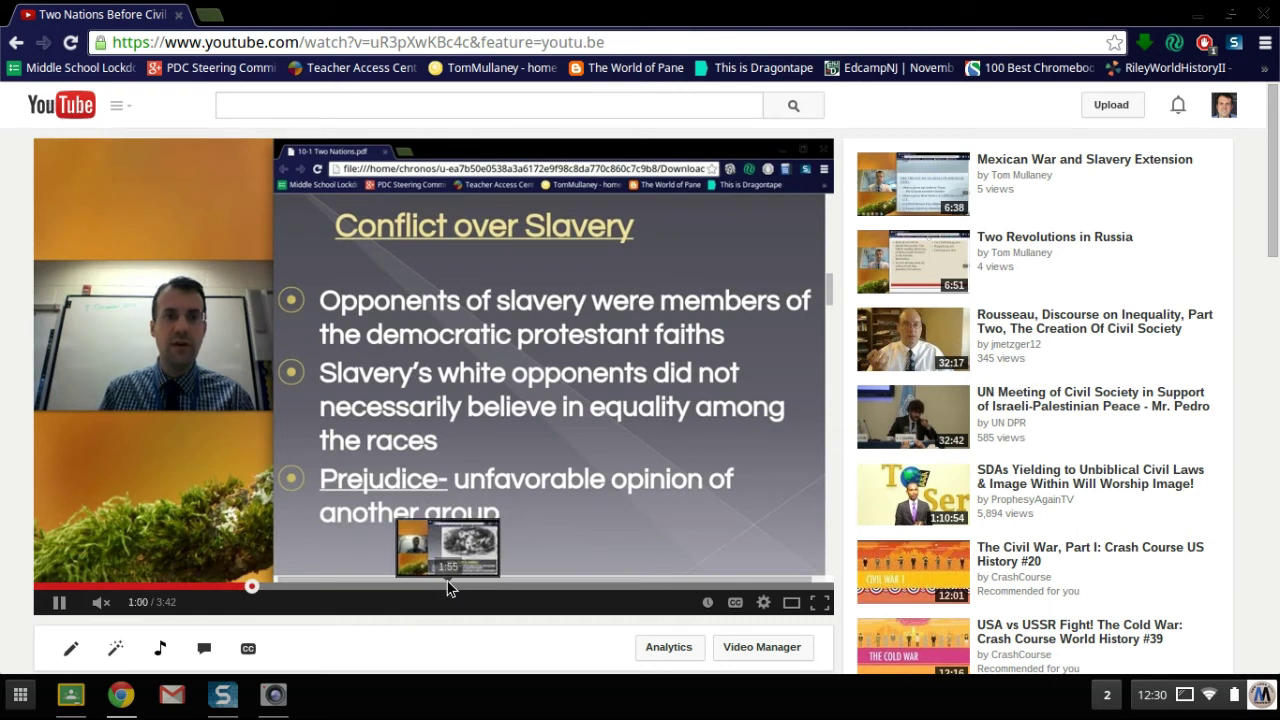
pyautogui.click(448, 588)
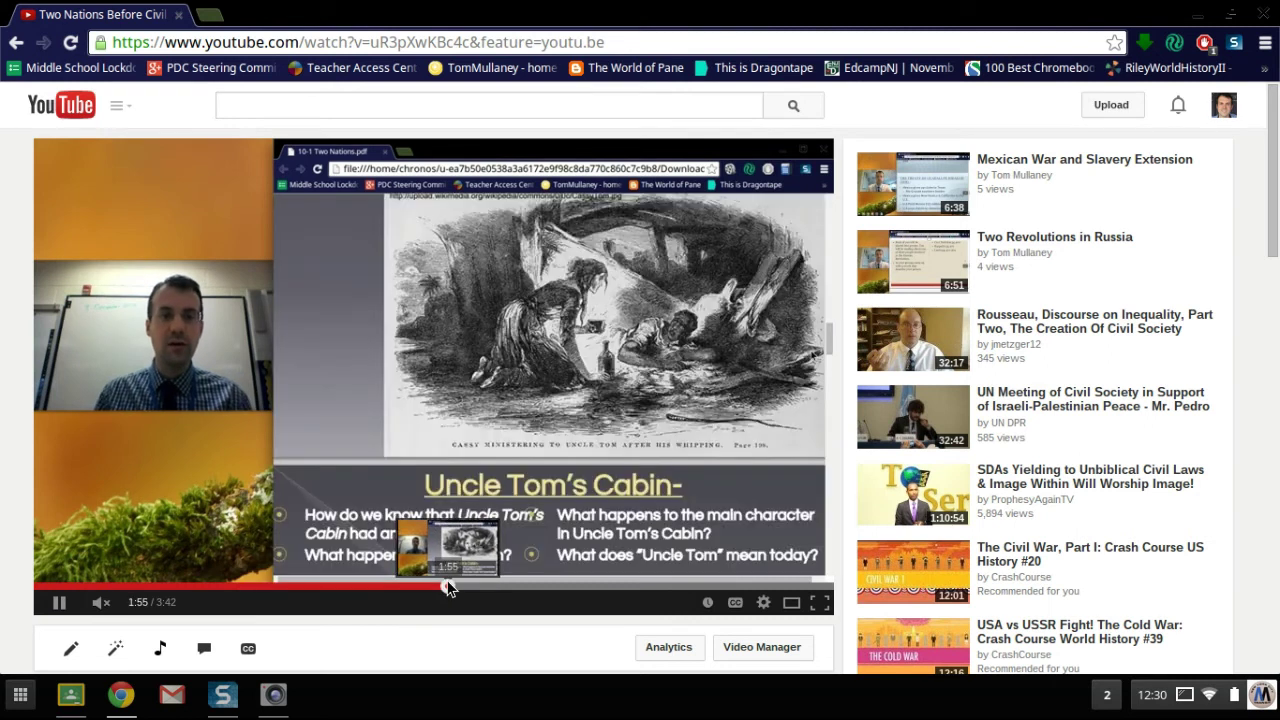
pyautogui.click(62, 606)
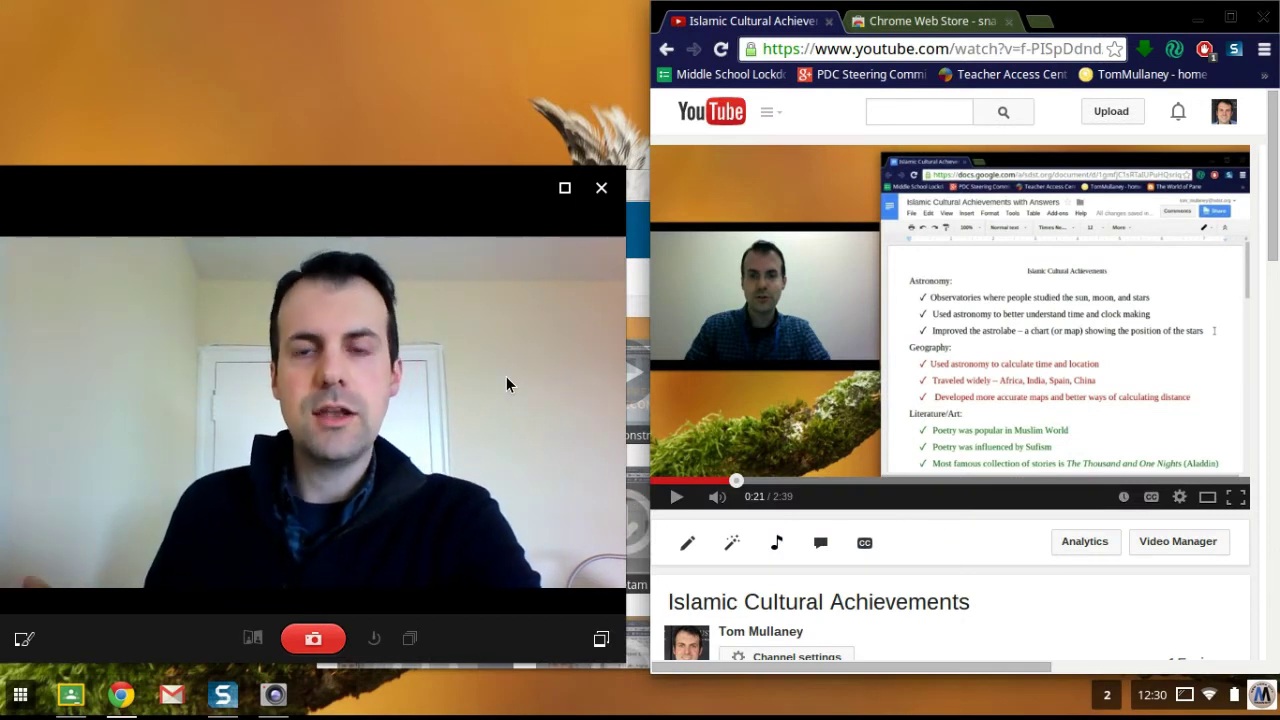
pyautogui.click(564, 188)
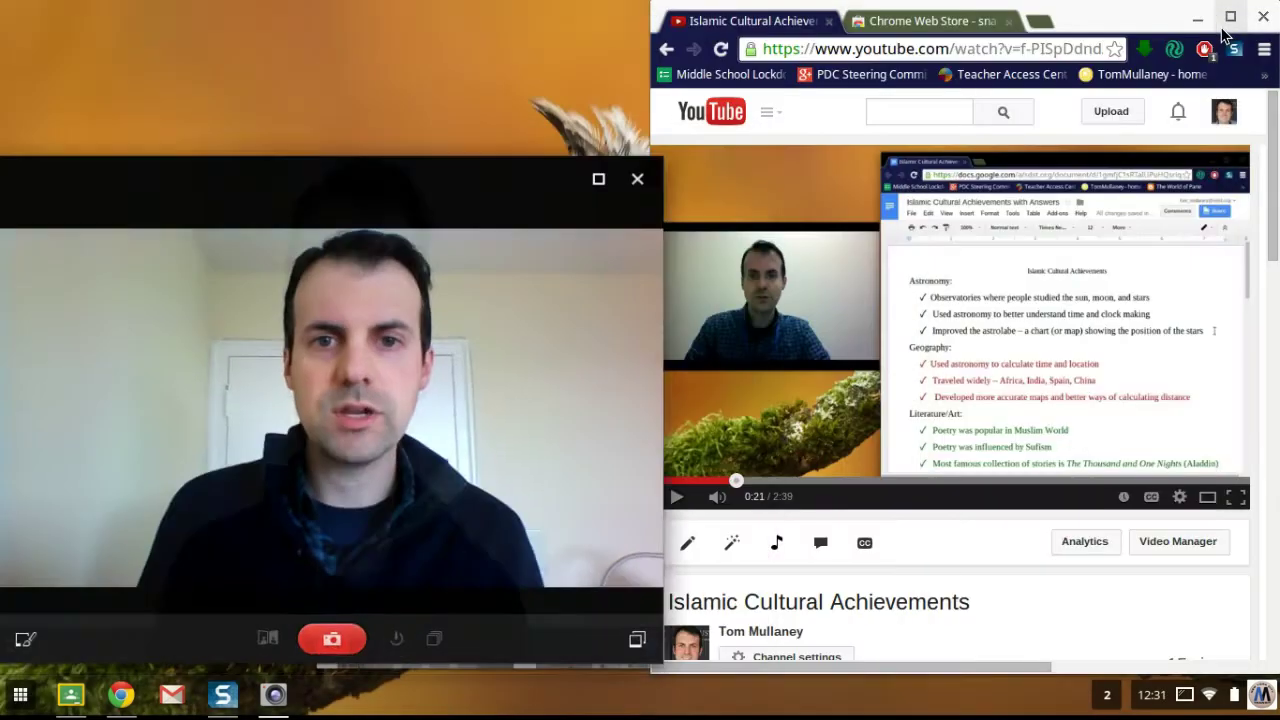
pyautogui.click(1220, 24)
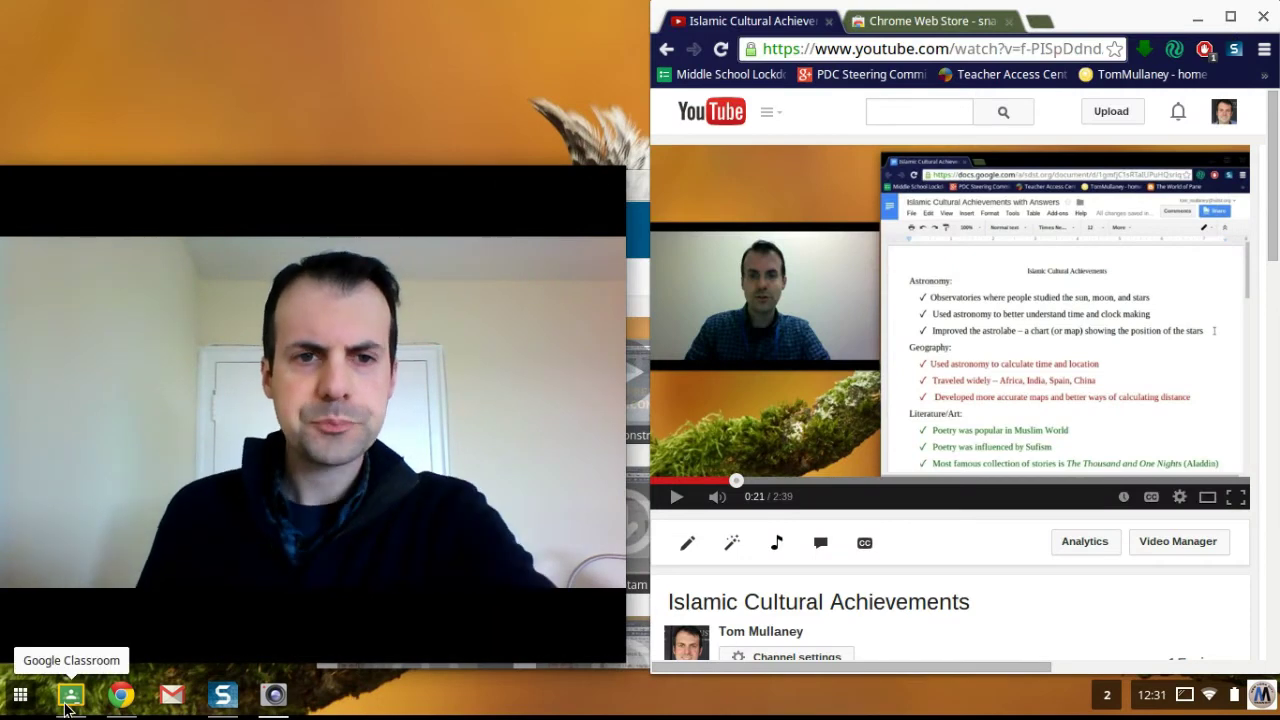
# Step: Bring Google Classroom forward and scroll the stream to the Recap announcement
pyautogui.click(67, 704)
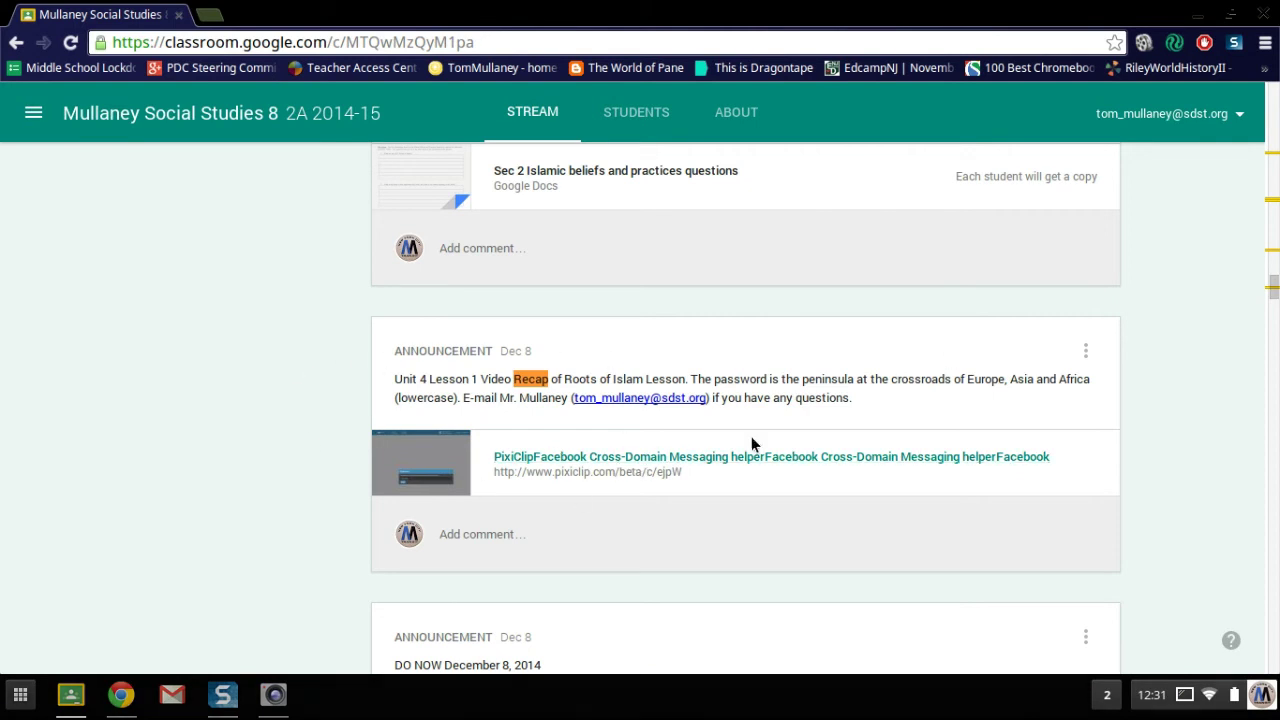
pyautogui.scroll(1, 890, 470)
pyautogui.scroll(1, 890, 473)
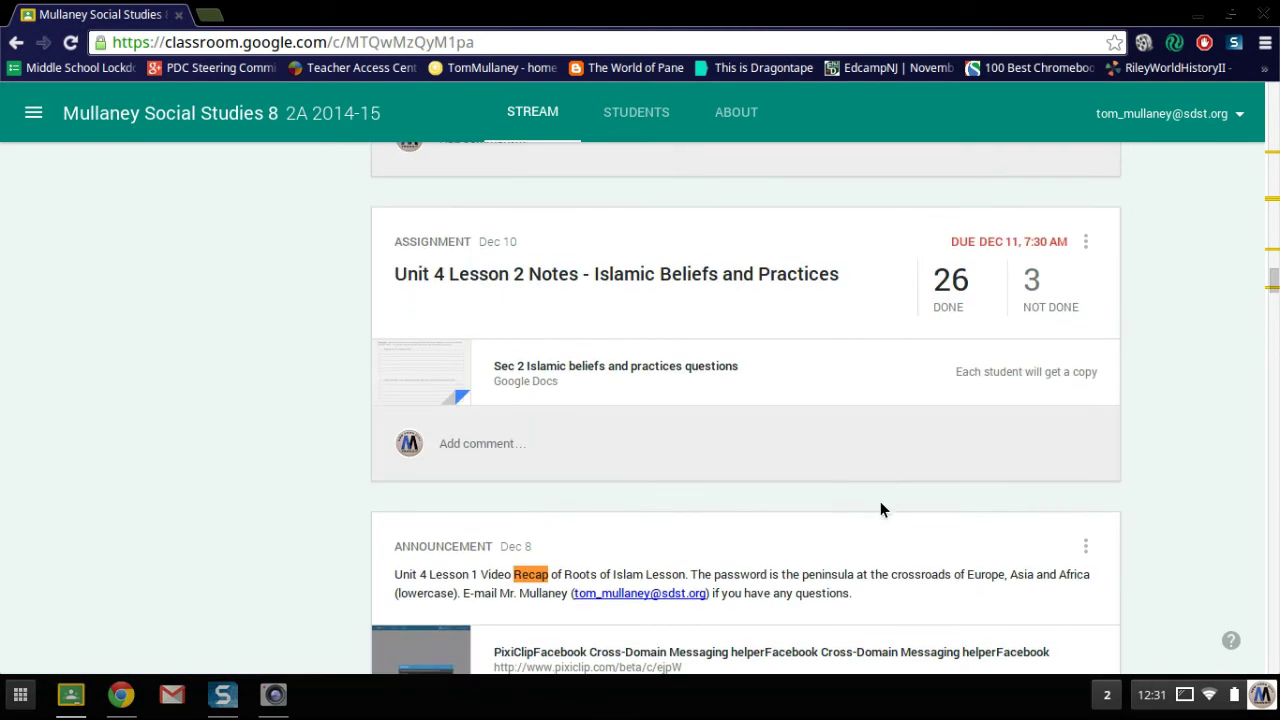
pyautogui.scroll(-6, 880, 510)
pyautogui.scroll(3, 840, 510)
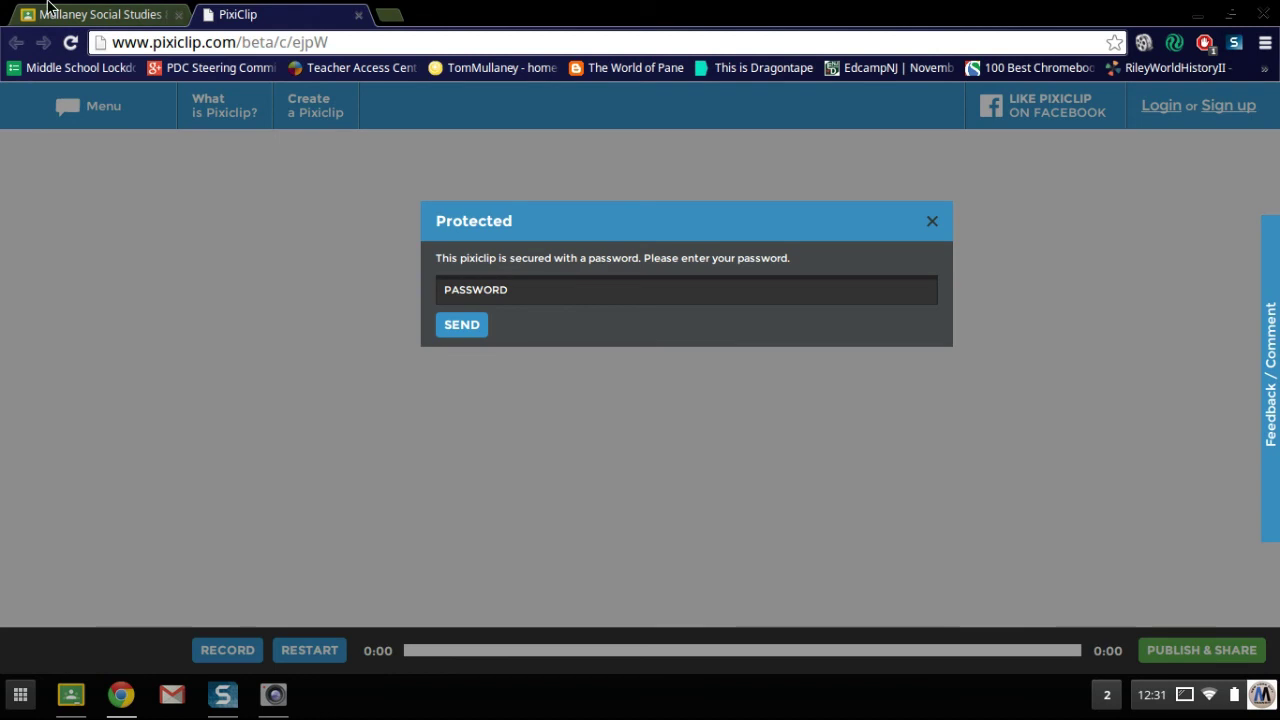
# Step: Look up the password hint in Classroom, then enter the clip's password in PixiClip and submit
pyautogui.click(77, 14)
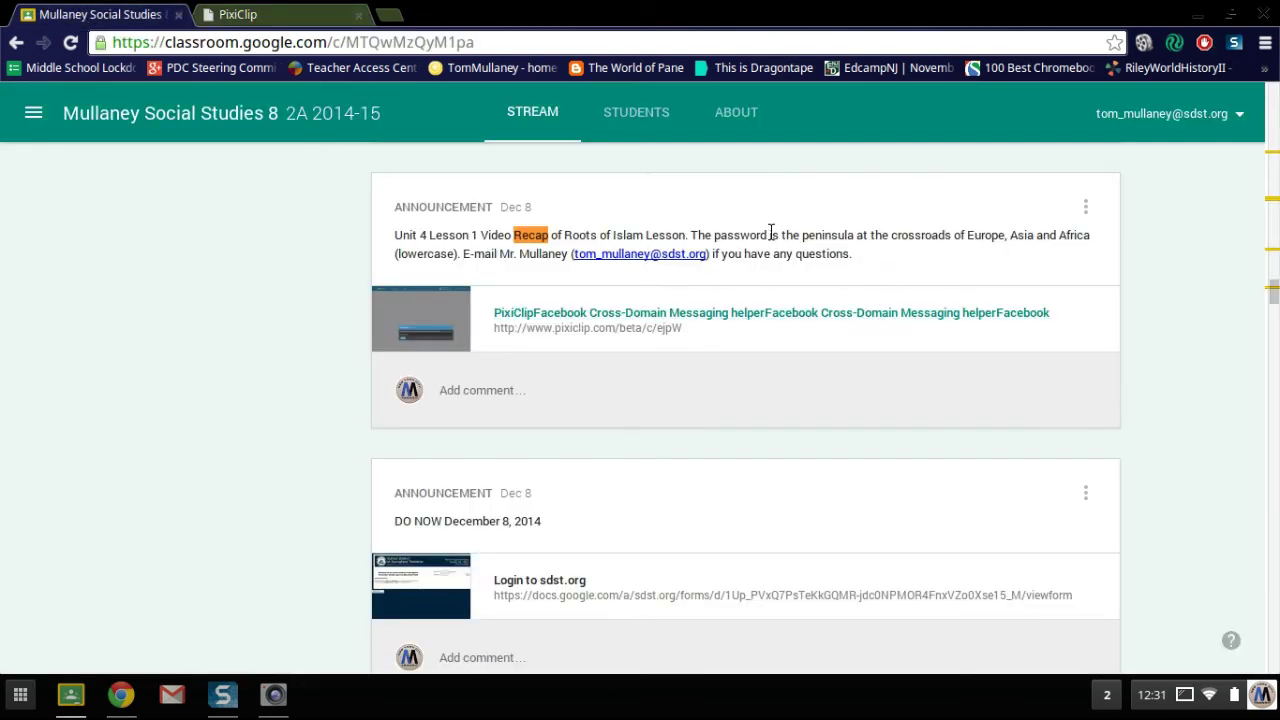
pyautogui.moveTo(771, 234); pyautogui.dragTo(1091, 236)
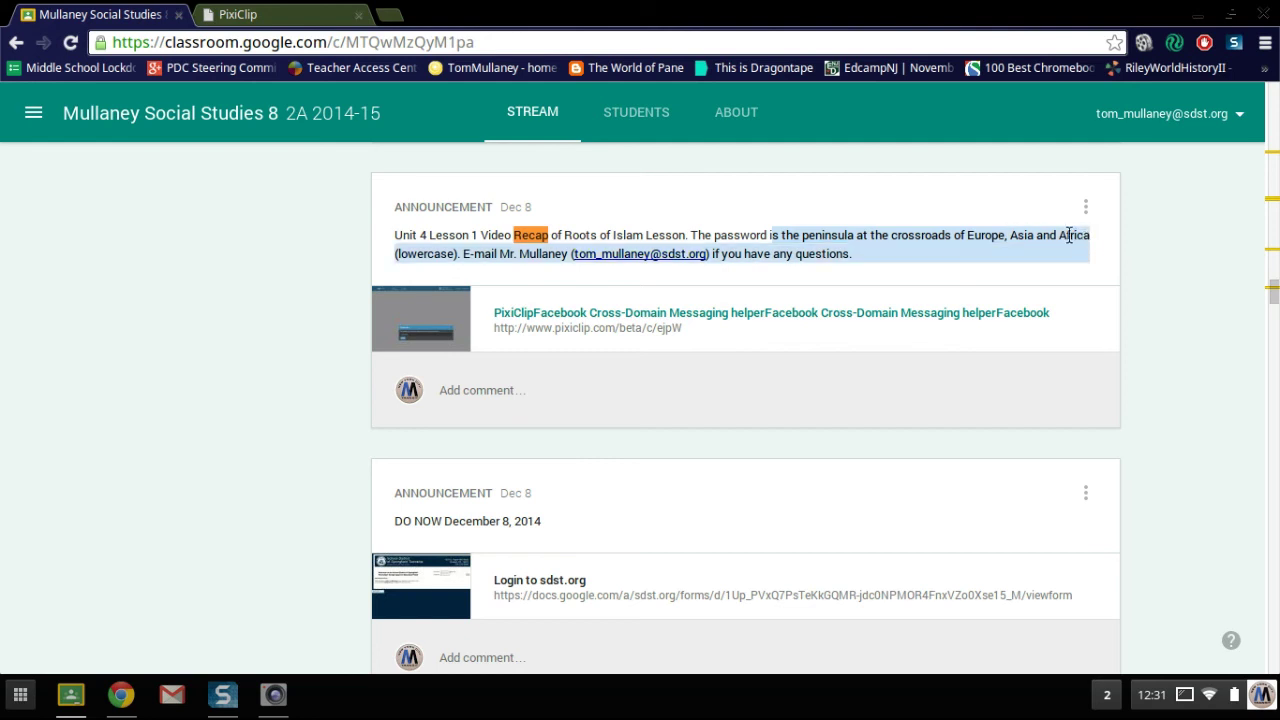
pyautogui.click(248, 14)
pyautogui.click(521, 289)
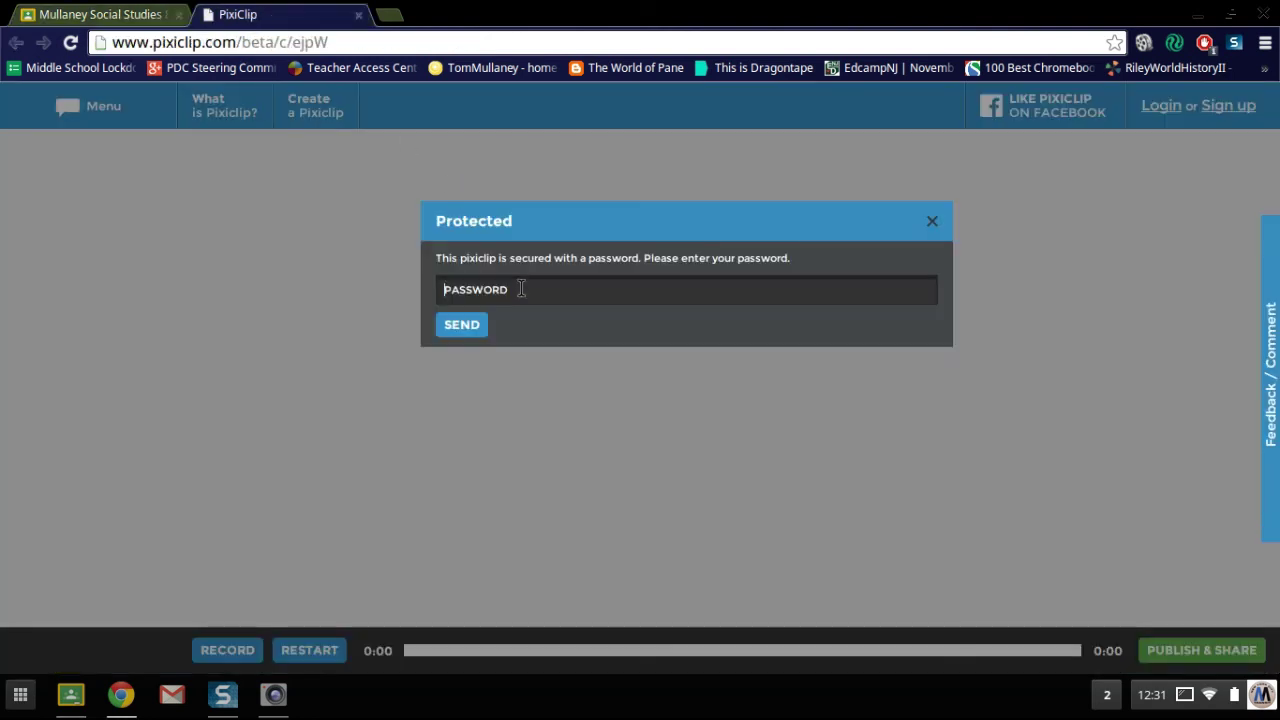
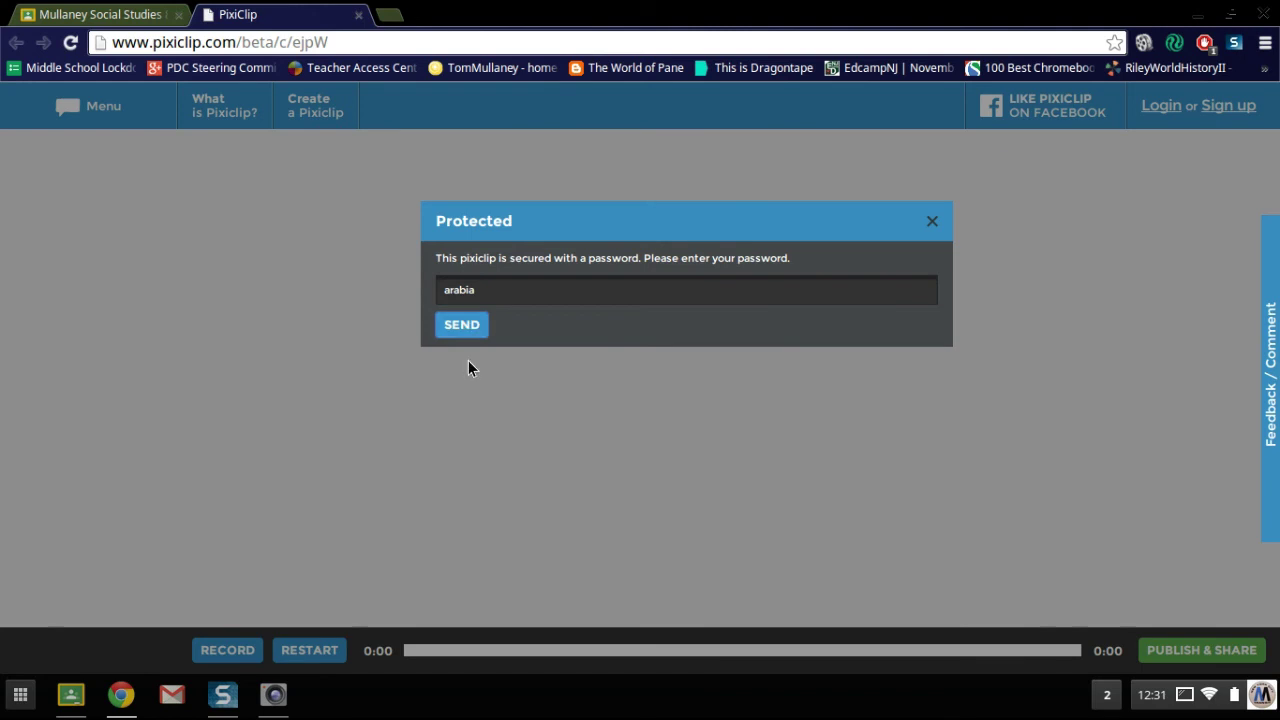
pyautogui.click(461, 324)
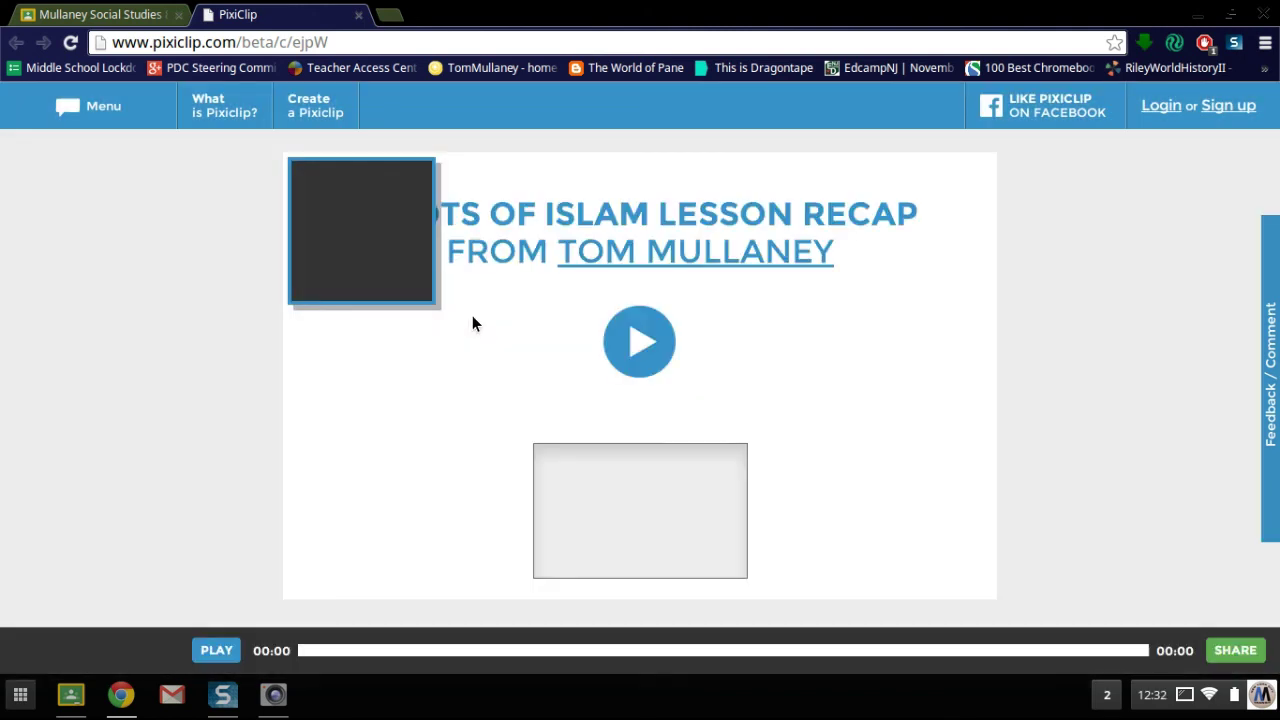
# Step: Play the Roots of Islam recap, pause and resume, then pause at 00:20 on 'oasis'
pyautogui.click(639, 344)
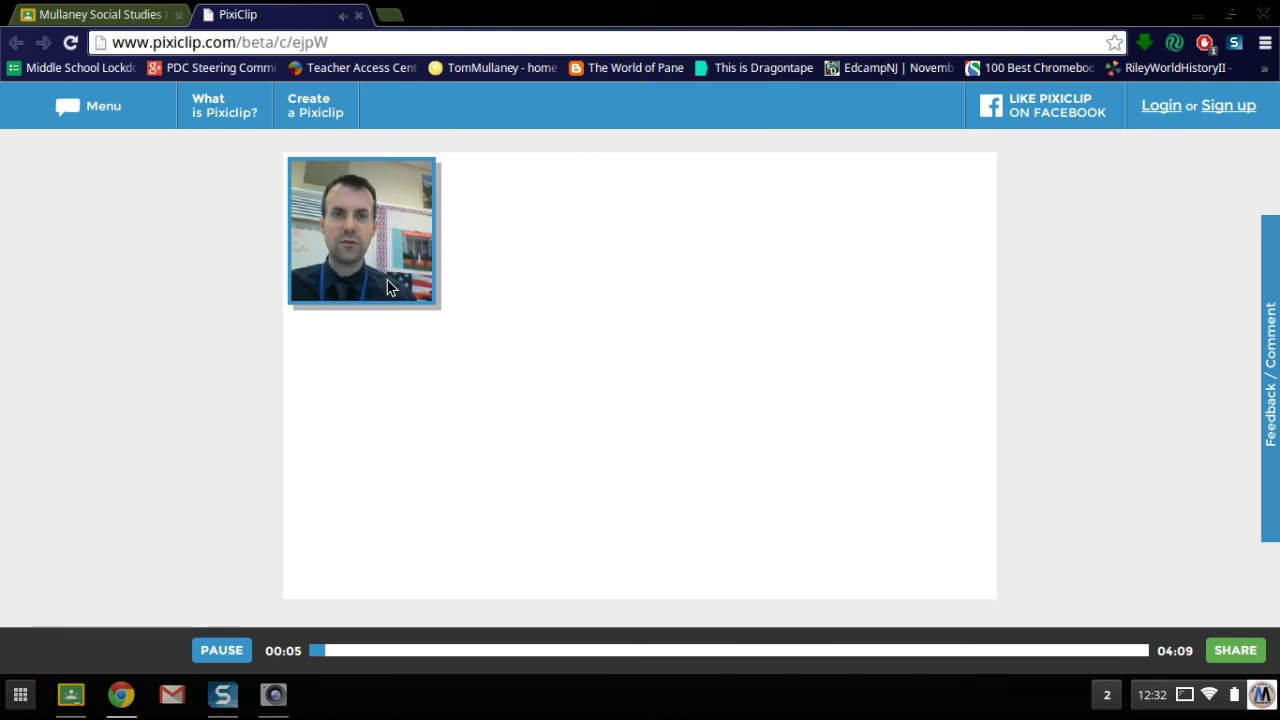
pyautogui.click(214, 651)
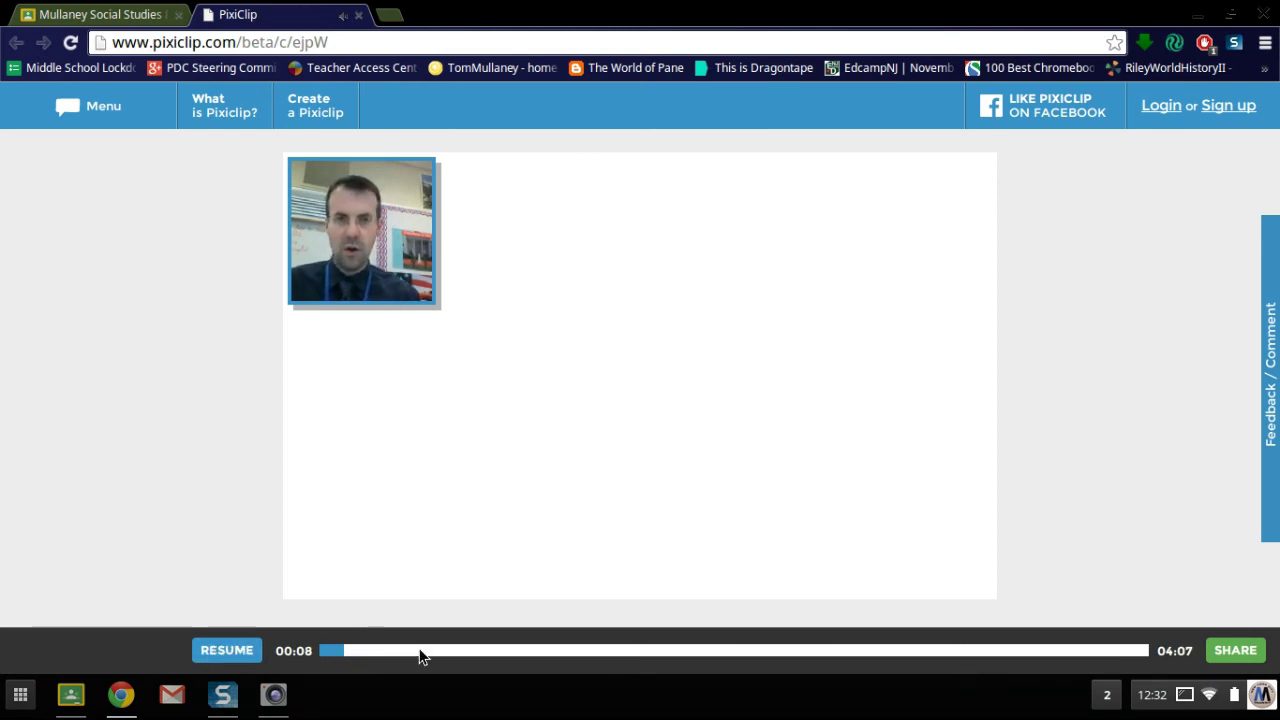
pyautogui.click(238, 652)
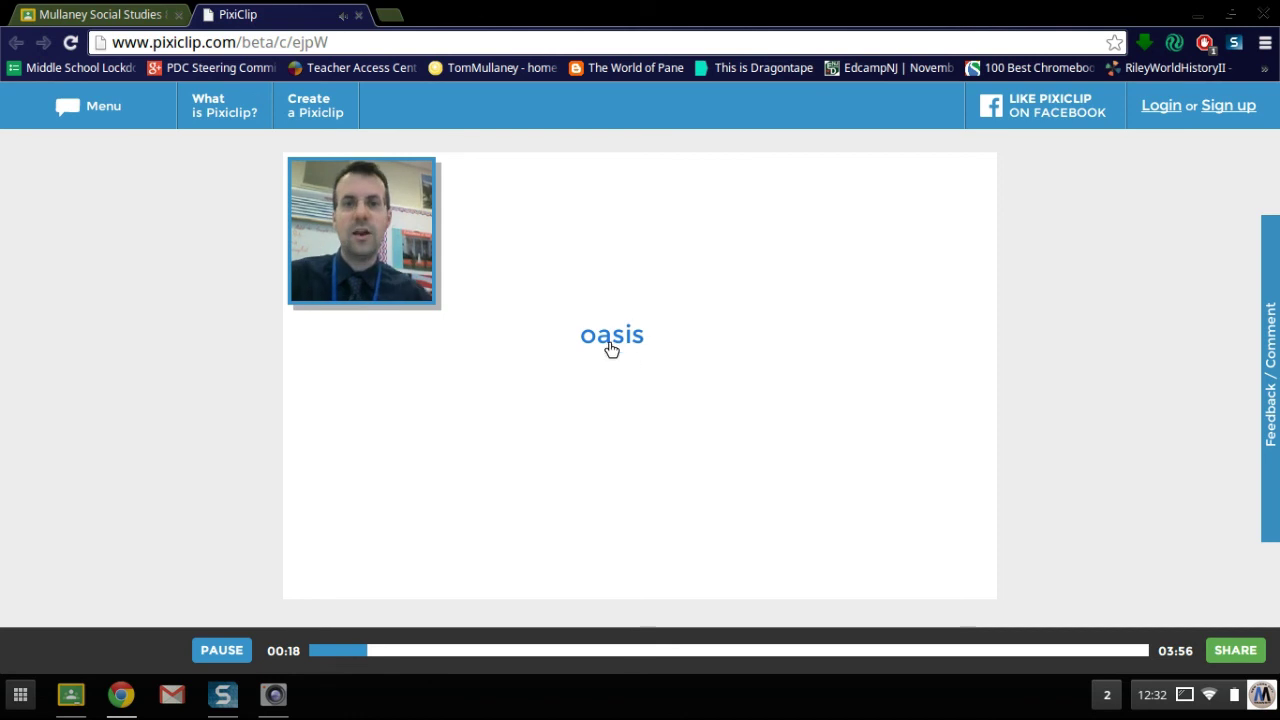
pyautogui.click(236, 649)
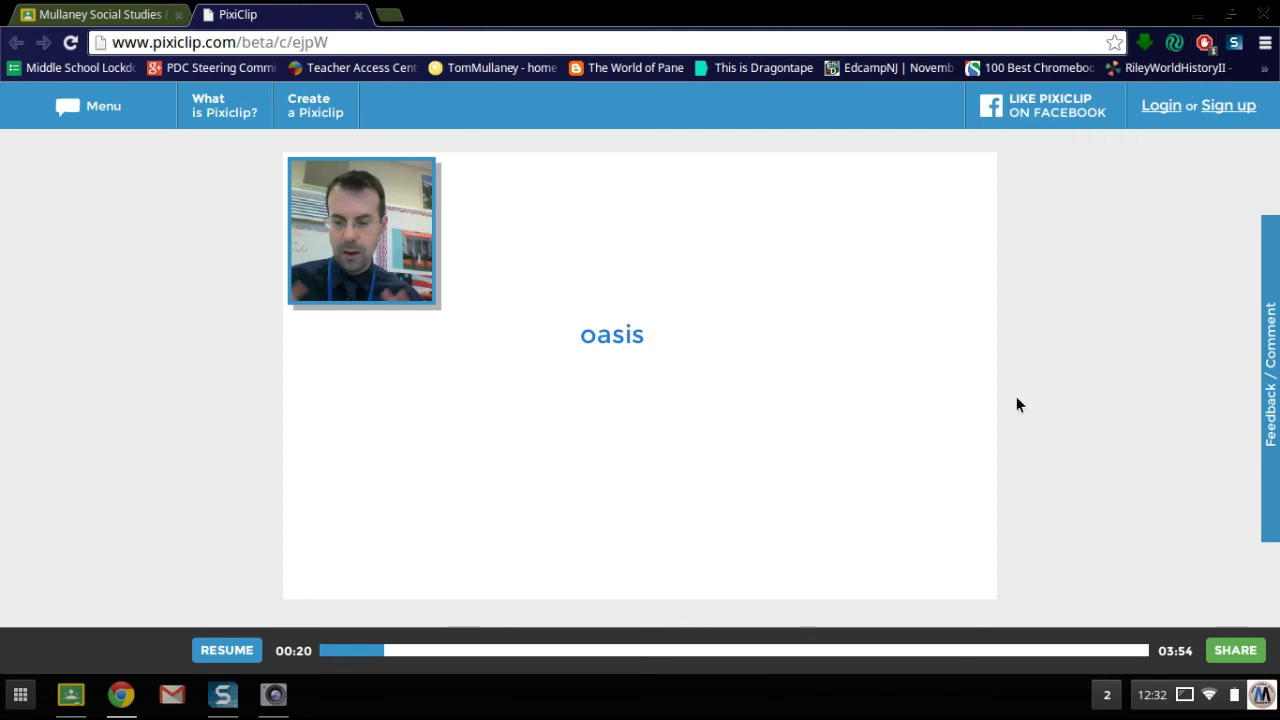
# Step: Restore and minimize the PixiClip browser window to reveal the webcam preview and YouTube video
pyautogui.click(1233, 18)
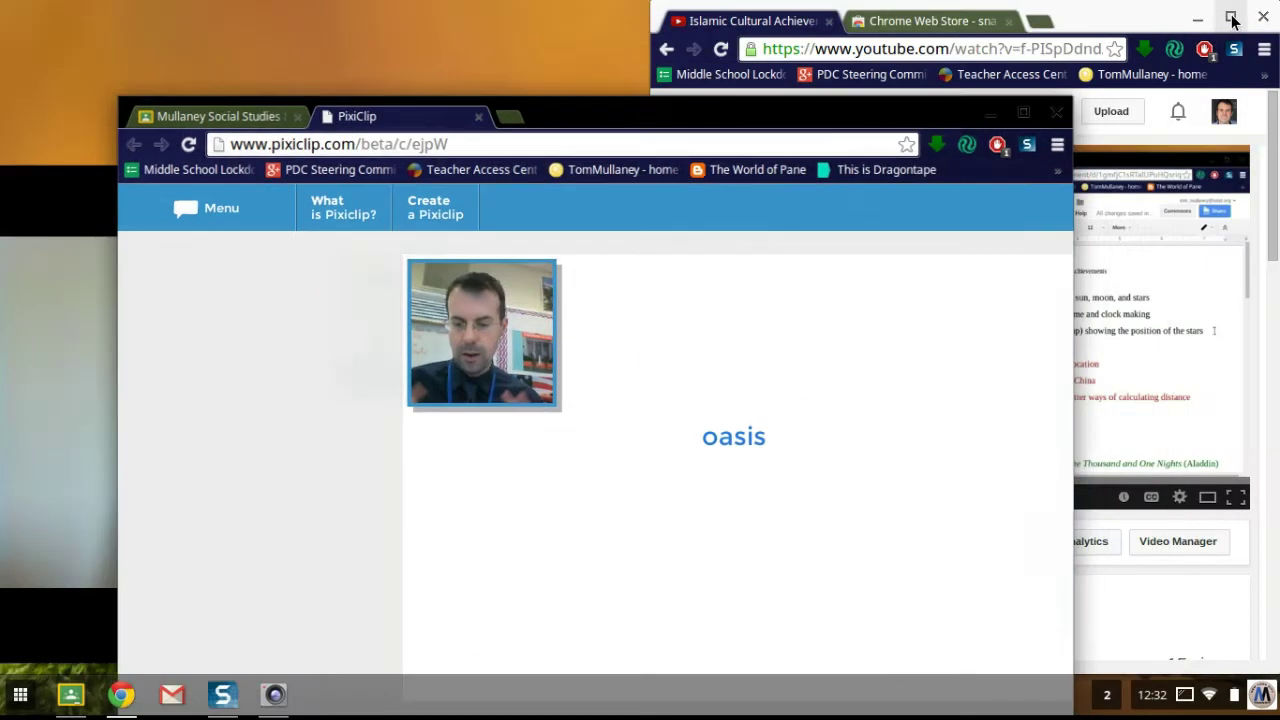
pyautogui.click(994, 121)
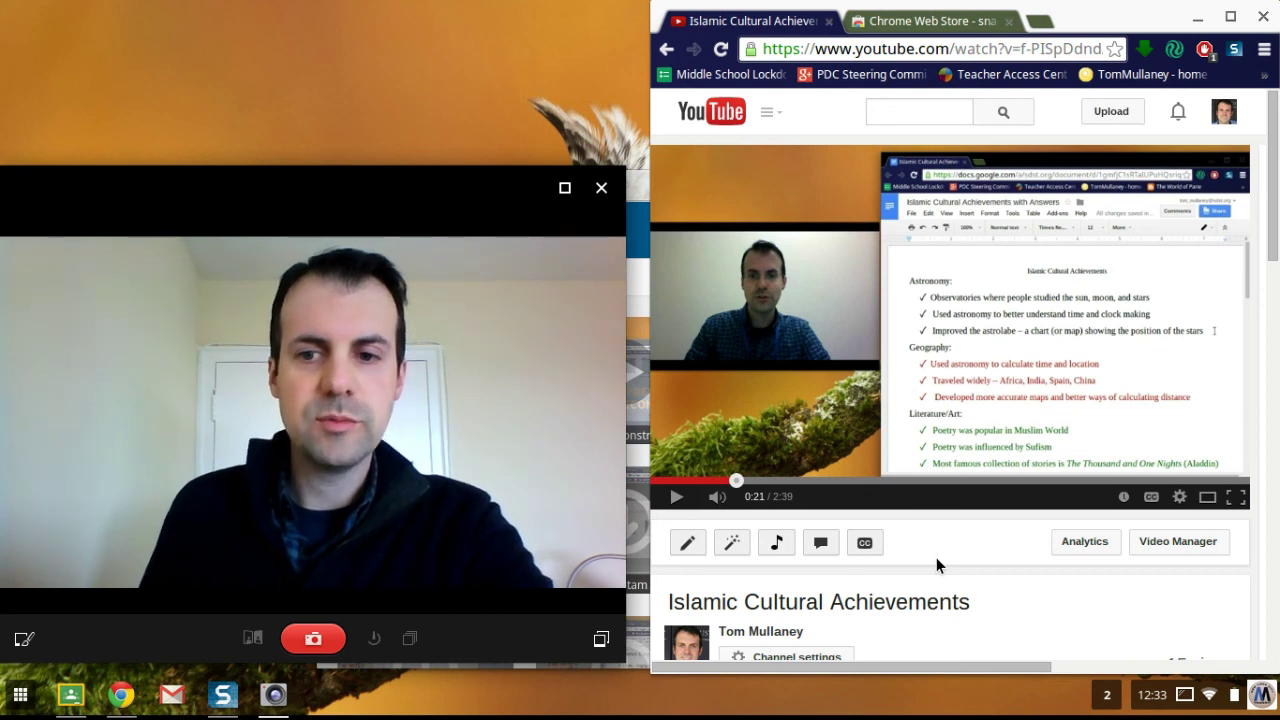
# Step: Stop Snagit's screen sharing from the status tray and move the Snagit library window up and right
pyautogui.click(1176, 698)
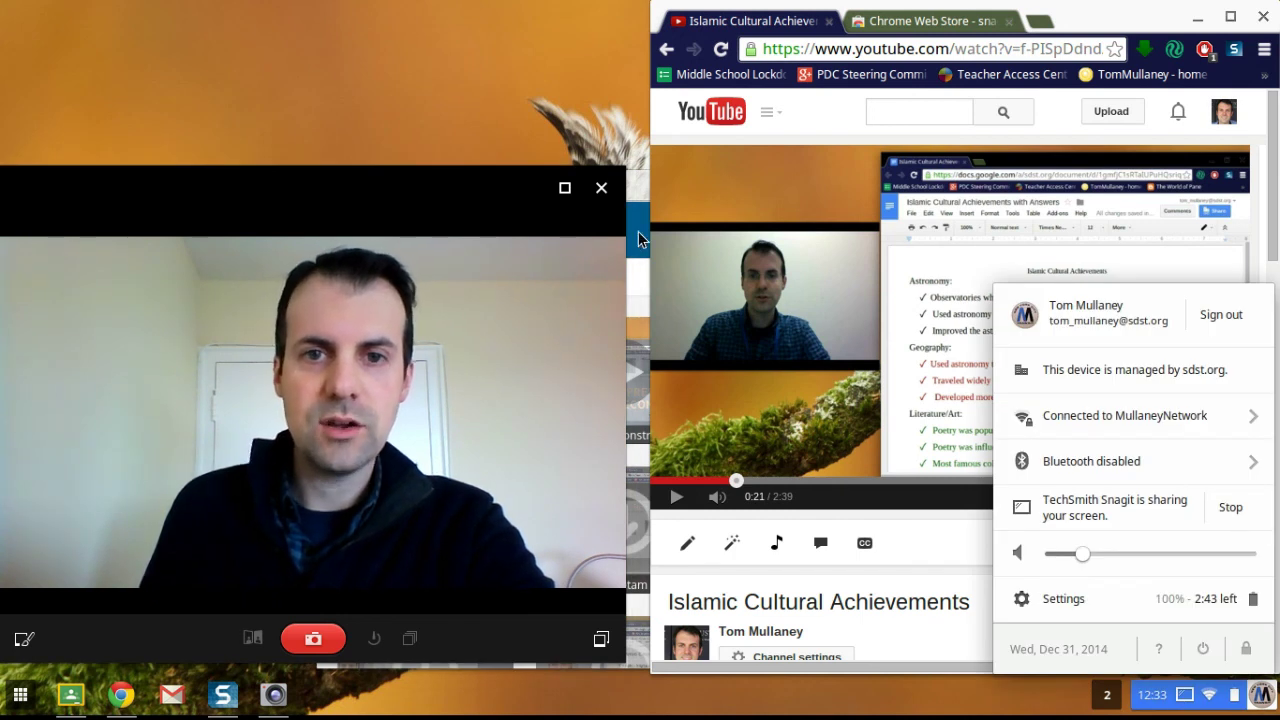
pyautogui.click(637, 280)
pyautogui.moveTo(580, 220); pyautogui.dragTo(875, 62)
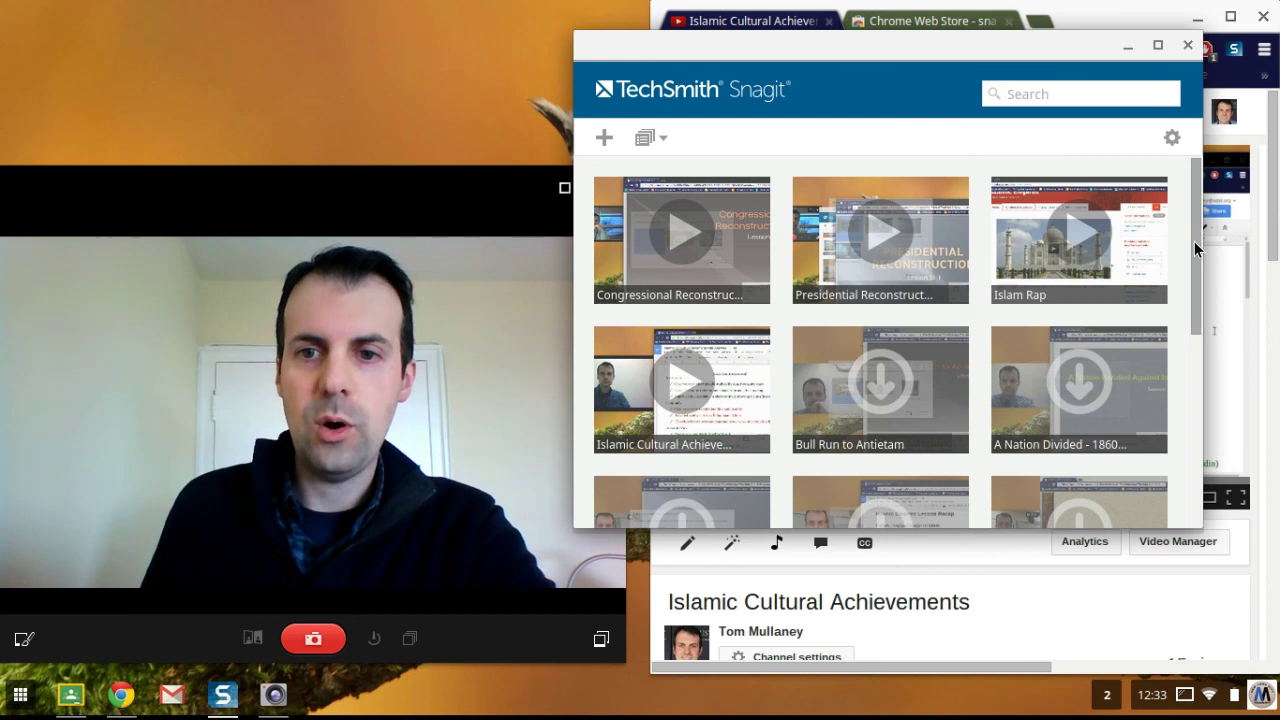
pyautogui.moveTo(1194, 241); pyautogui.dragTo(1192, 203)
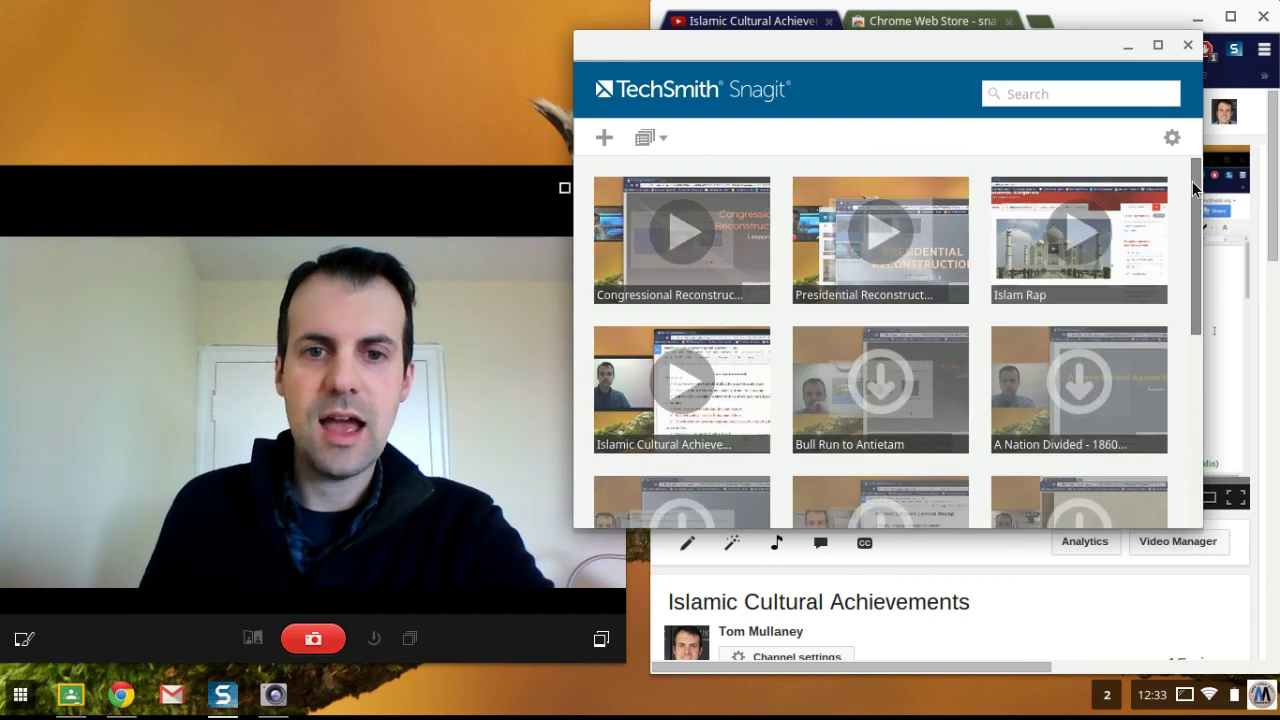